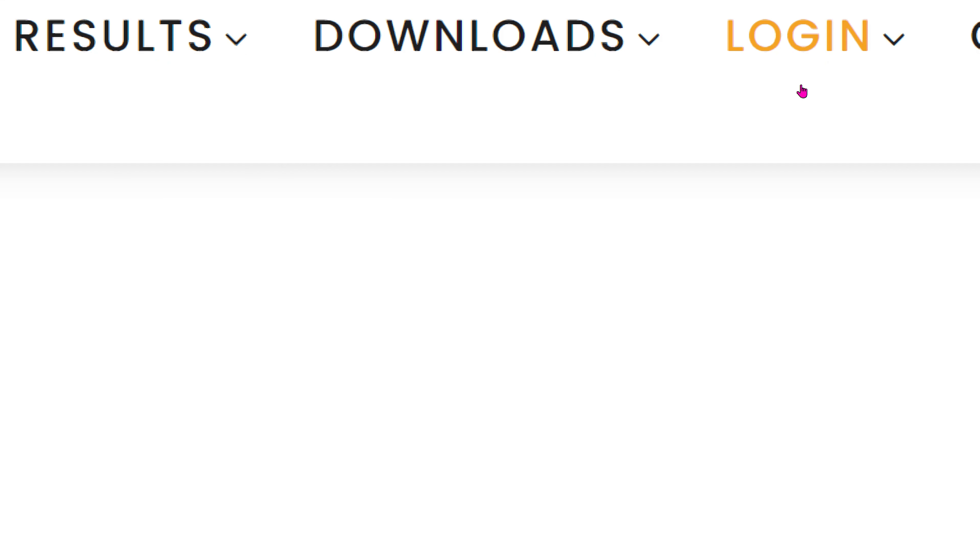
Step: Open the college website's staff login page and bring up its login form
left_click(805, 82)
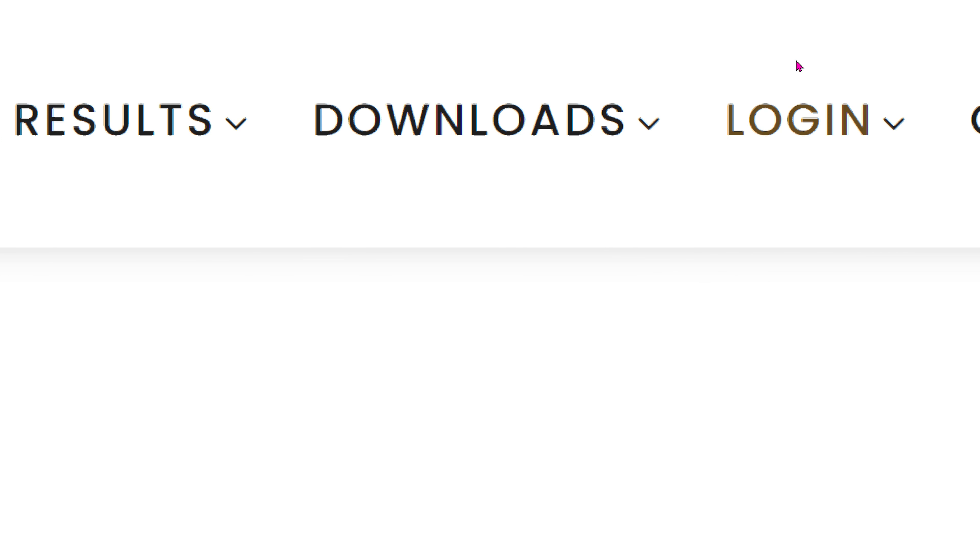
left_click(802, 78)
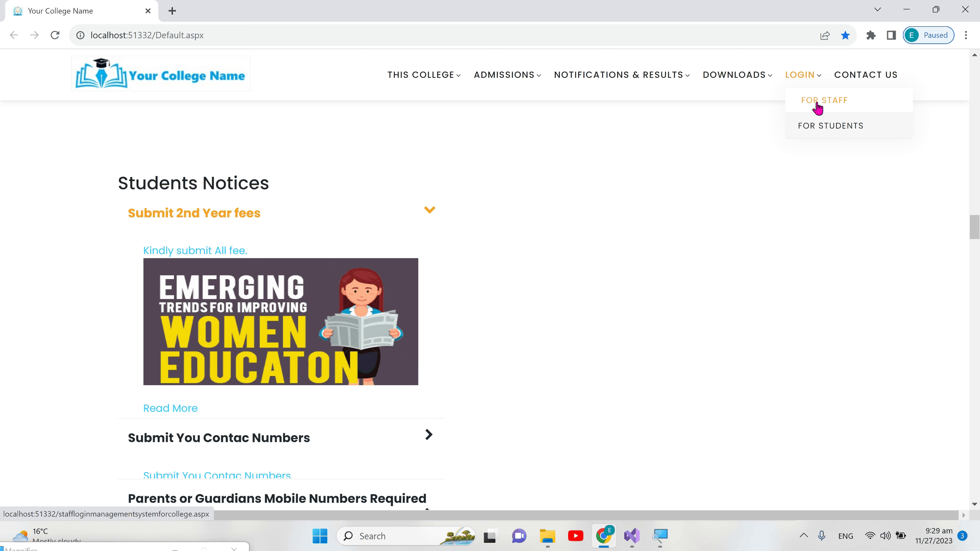
left_click(817, 109)
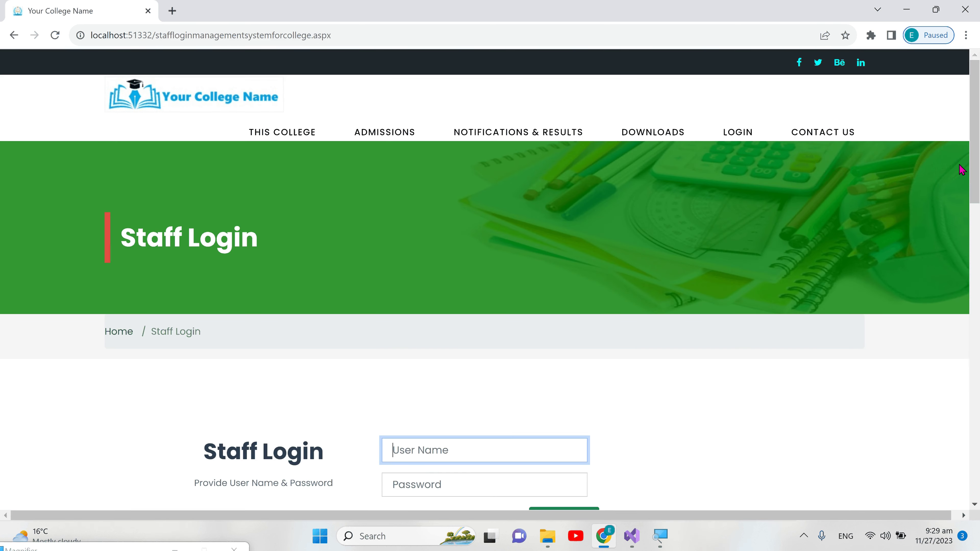
scroll(431, 225, "down", 5)
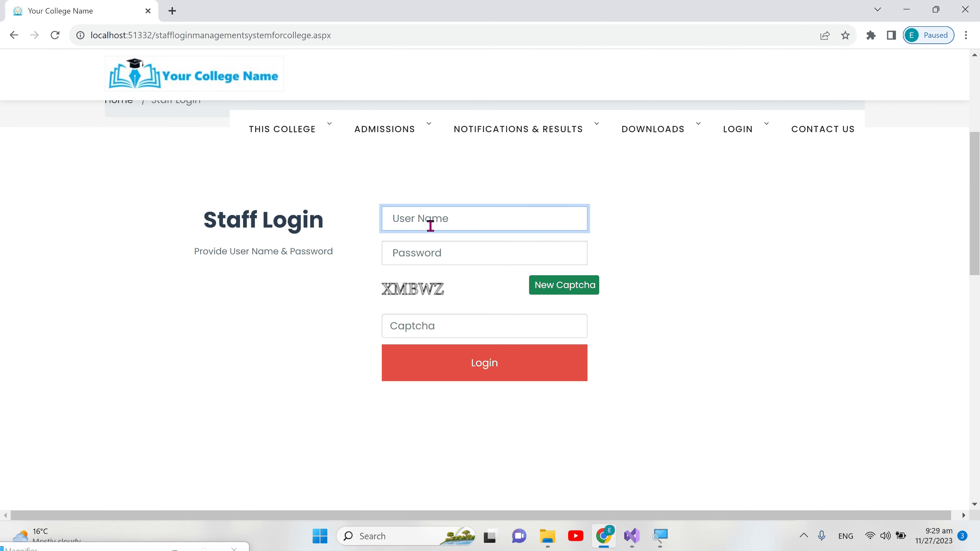
Step: Log in to the staff account with the user name A, the account password and the displayed captcha code
type("A")
key("Tab")
type("a")
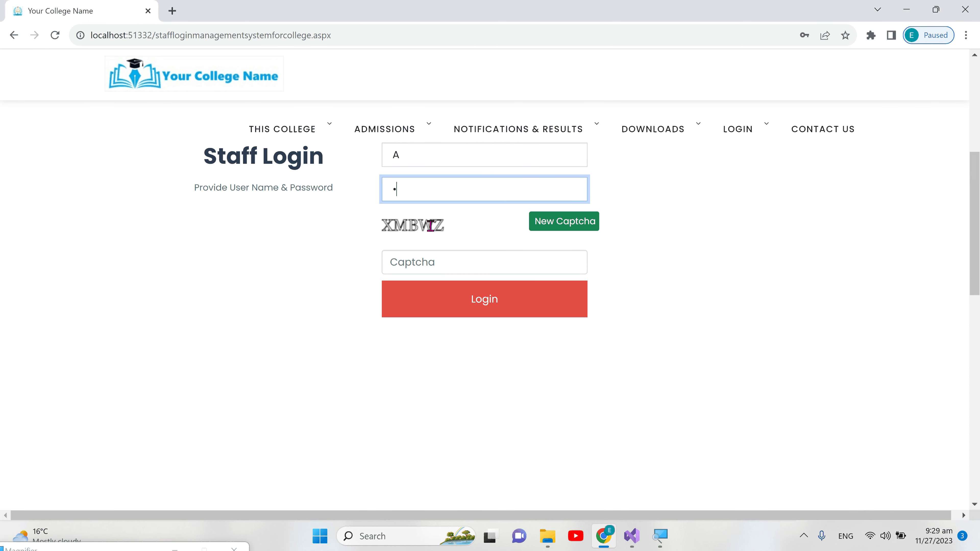
left_click(405, 266)
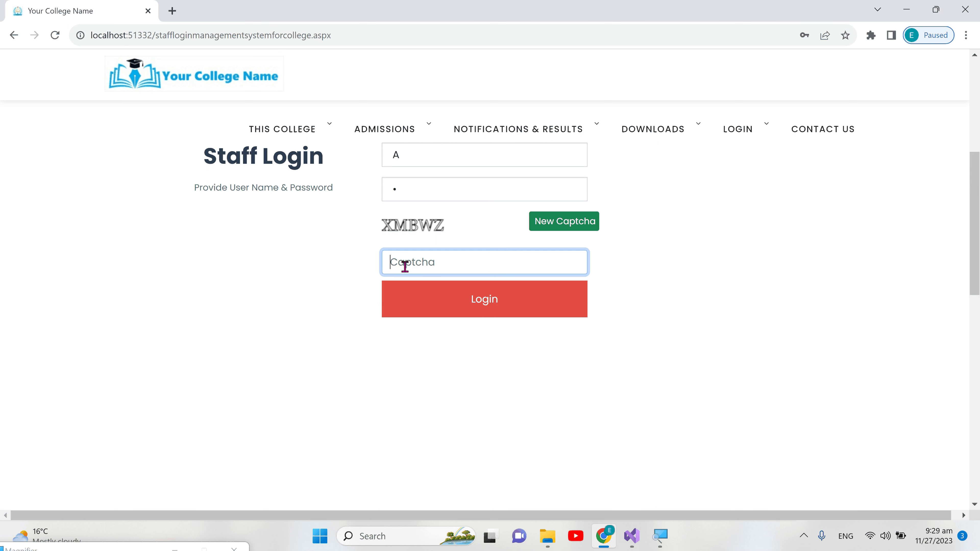
type("XMBWZ")
left_click(485, 308)
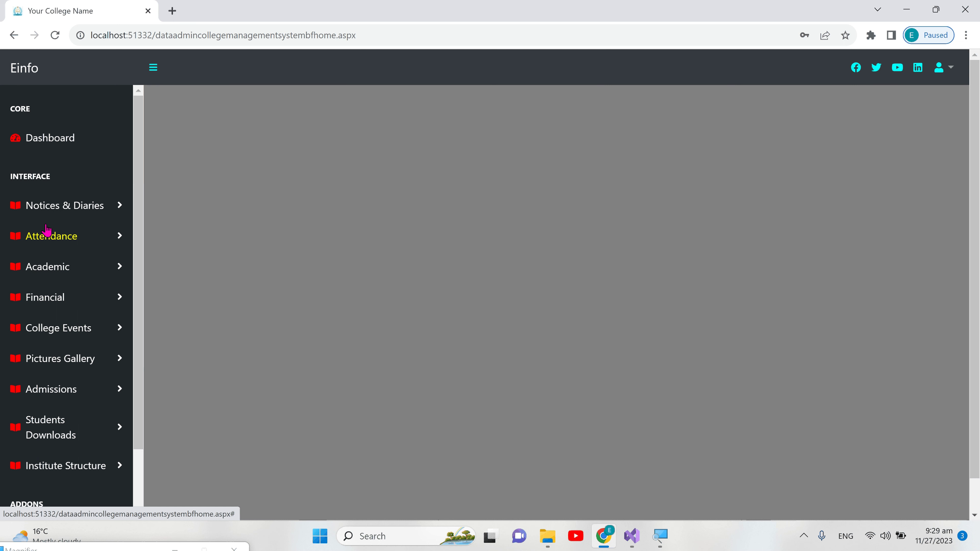
Step: Open the Edit/Delete Notice page under Notices & Diaries
key("super+plus")
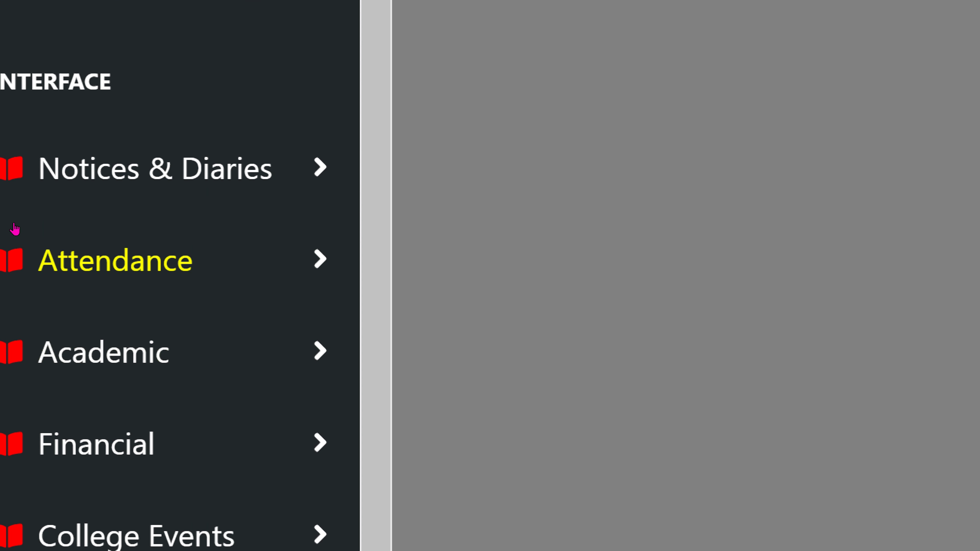
left_click(78, 210)
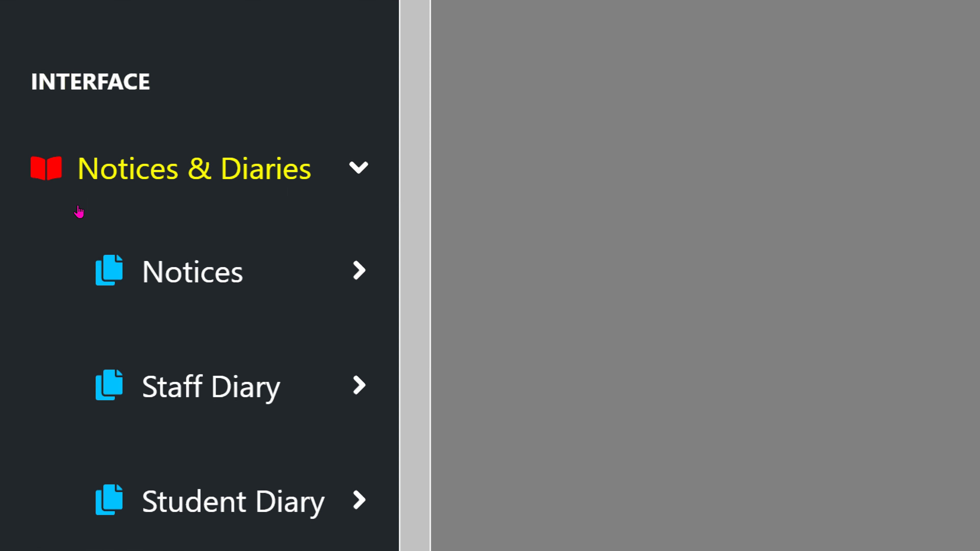
left_click(83, 249)
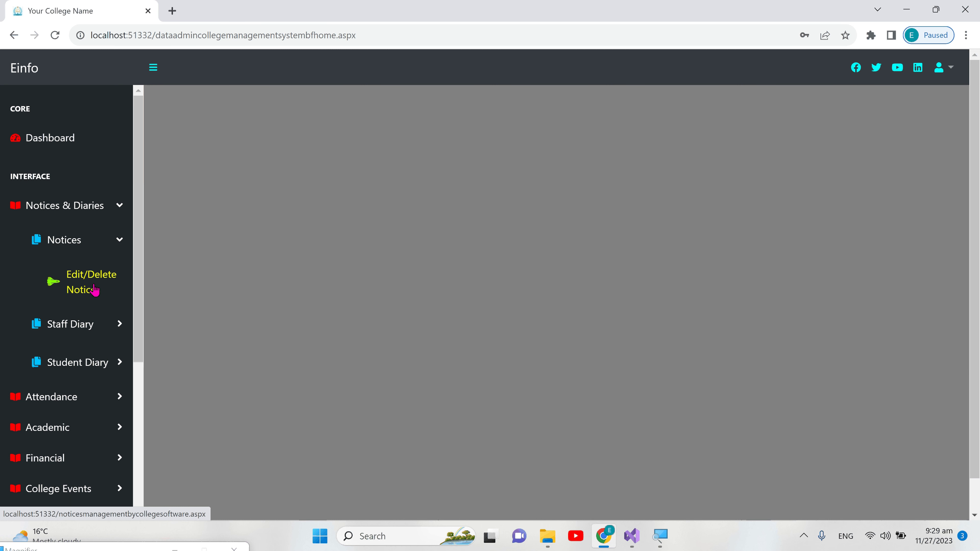
left_click(94, 290)
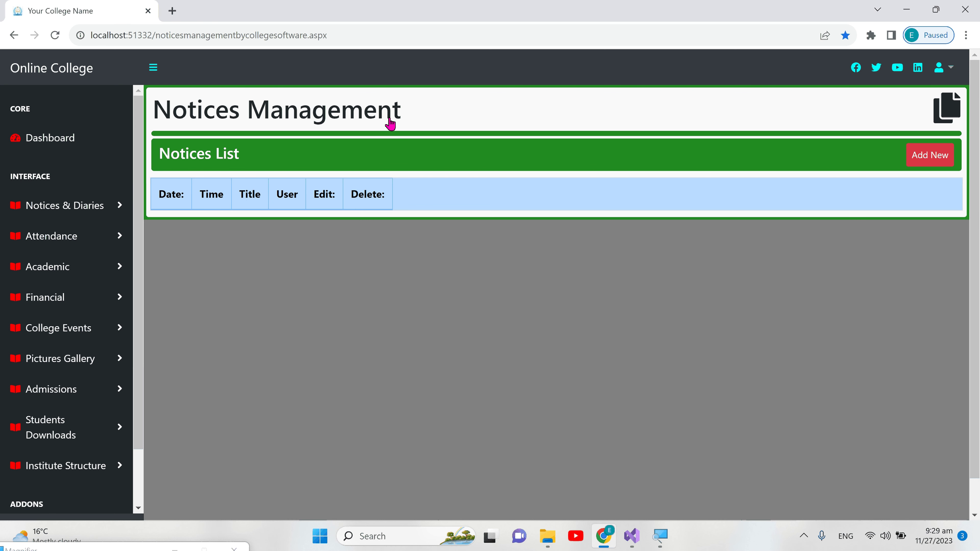
left_click_drag(390, 123, 154, 112)
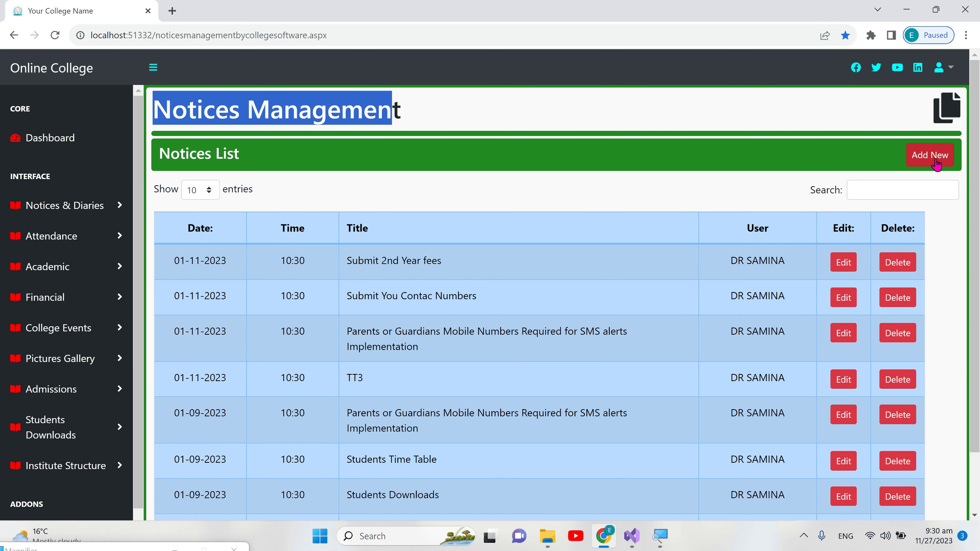
Step: Start a new notice and set its date to 01-11-2024
left_click(936, 162)
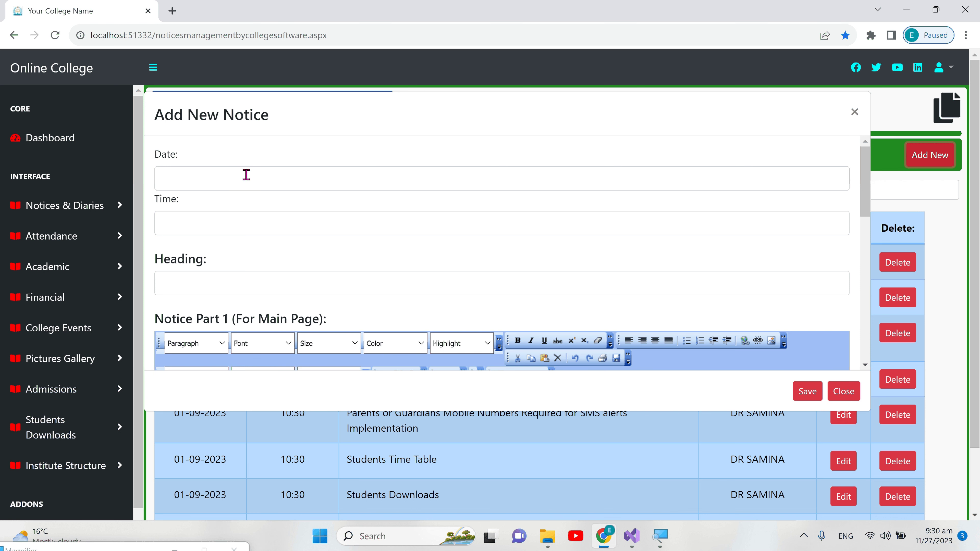
left_click(304, 178)
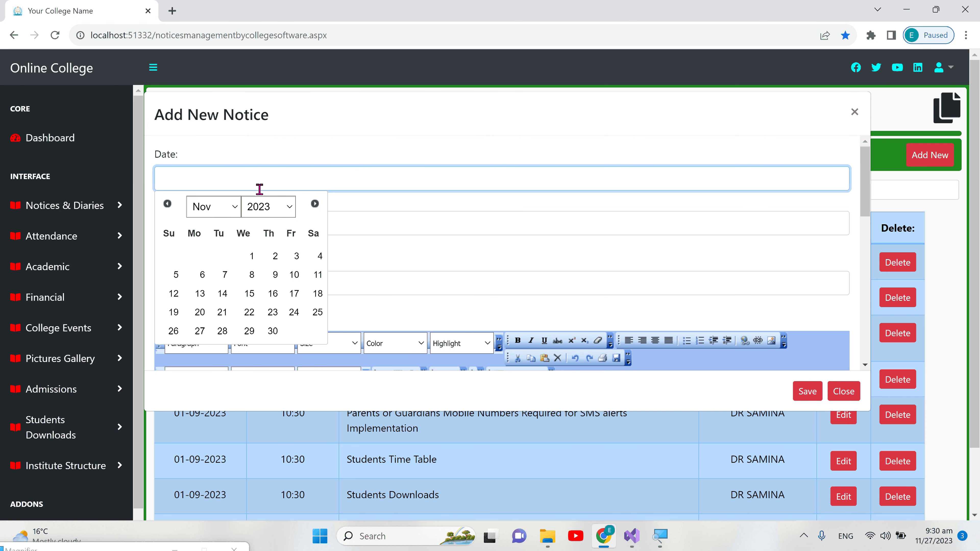
left_click(288, 207)
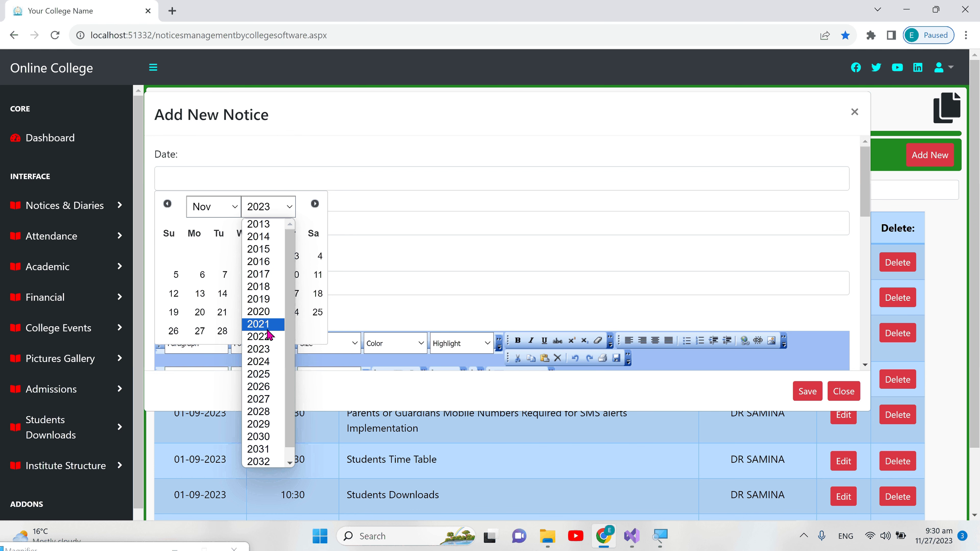
left_click(260, 361)
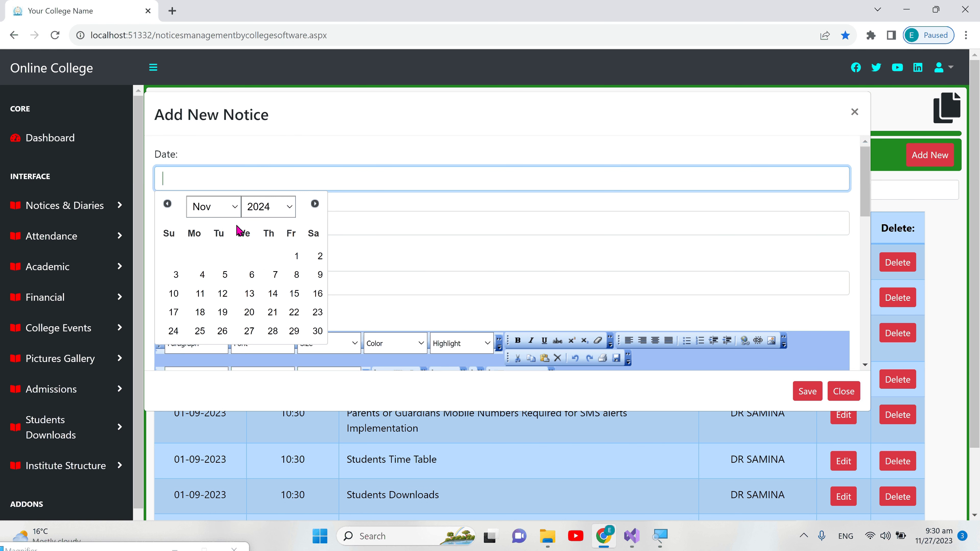
left_click(295, 256)
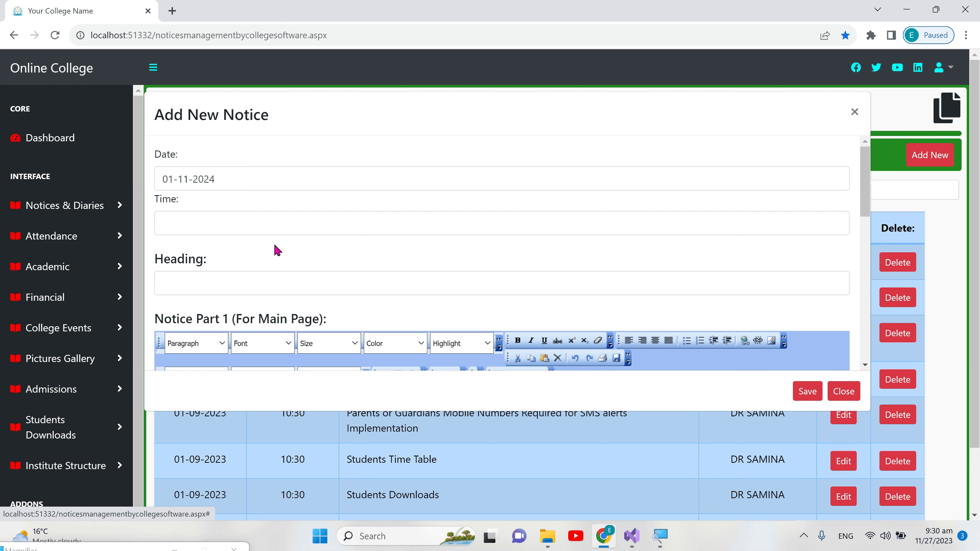
Step: Set the notice time to 10:30 and enter the heading "F.Sc Pre-Medical (First Year )"
left_click(231, 226)
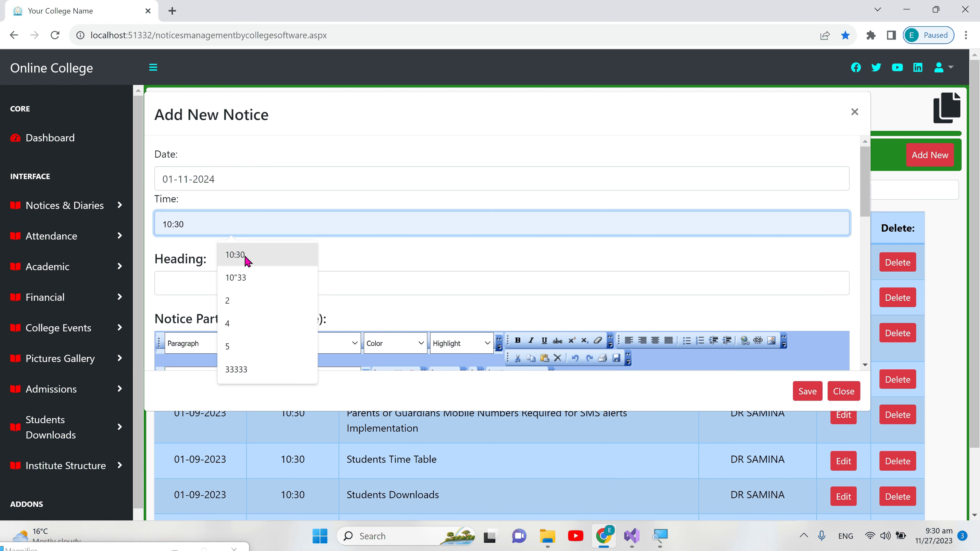
left_click(247, 261)
left_click(307, 278)
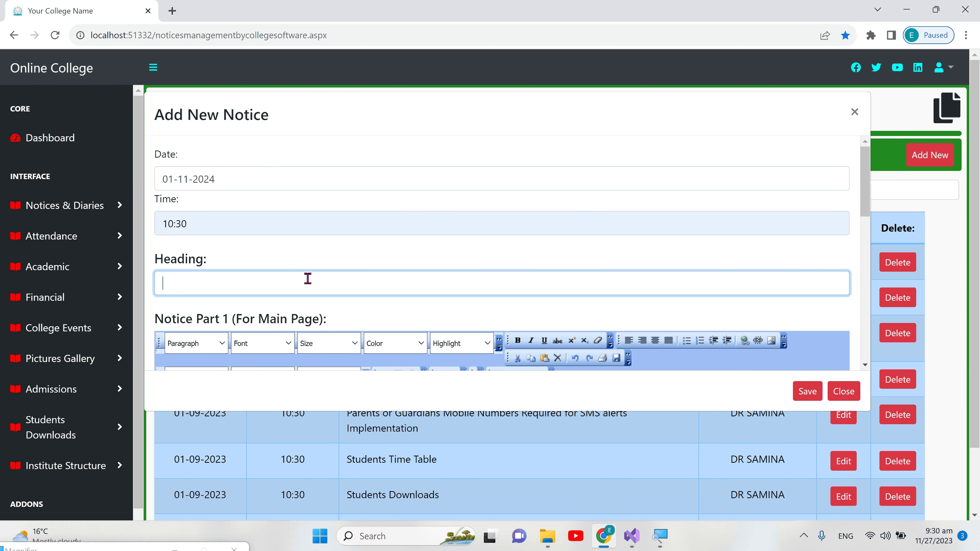
type("F.Sc Pre-Medical (First Year )")
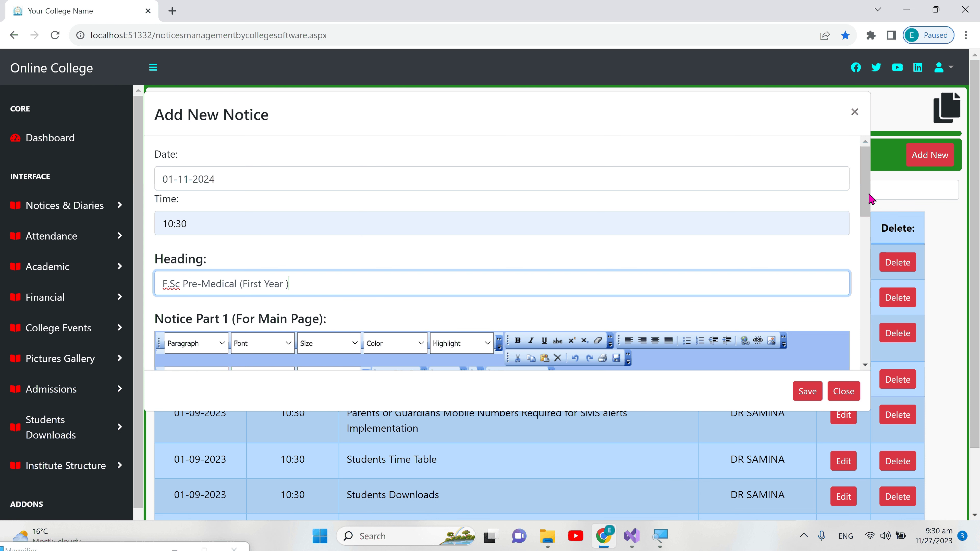
Step: Enter "F.Sc Pre-Medical (First Year )" as the Notice Part 1 text for the main page
left_click_drag(868, 199, 872, 245)
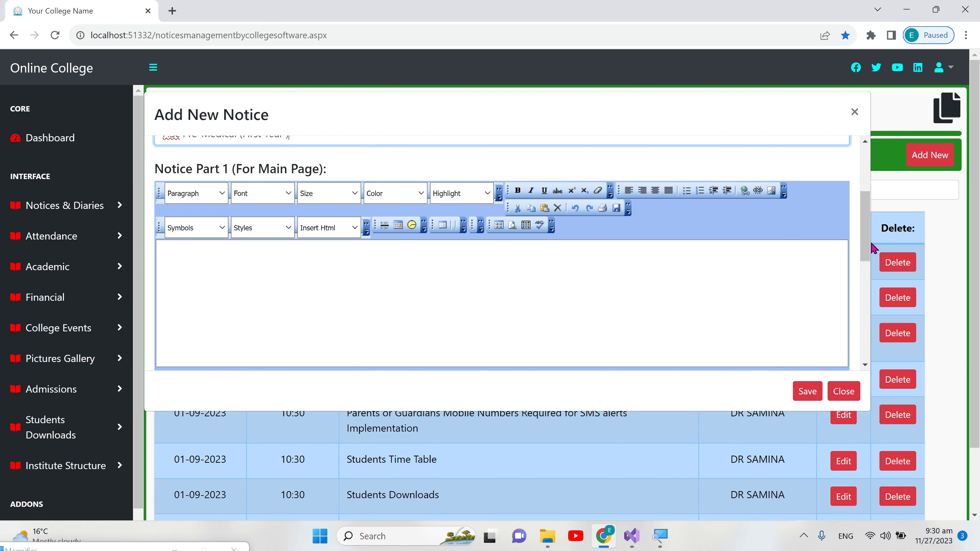
left_click(222, 266)
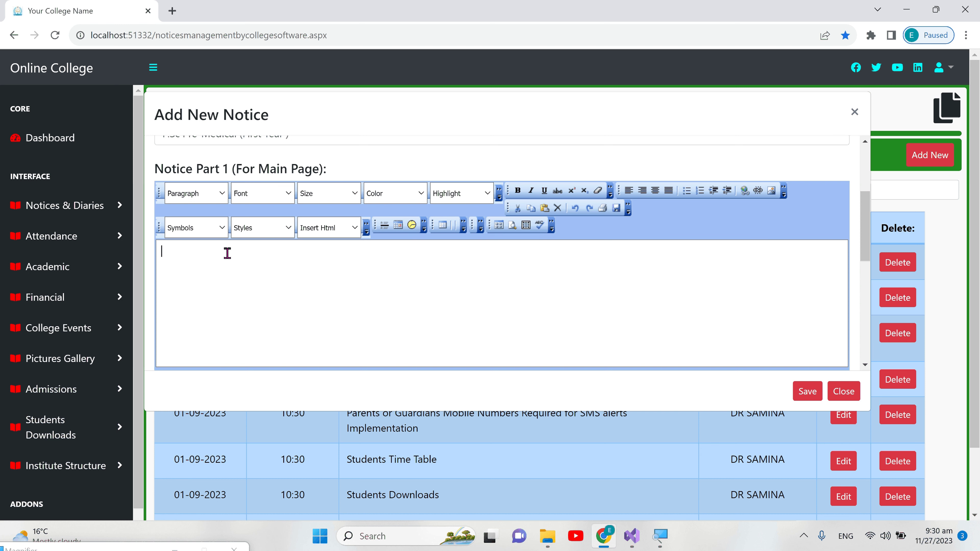
type("F.Sc Pre-Medical (First Year )")
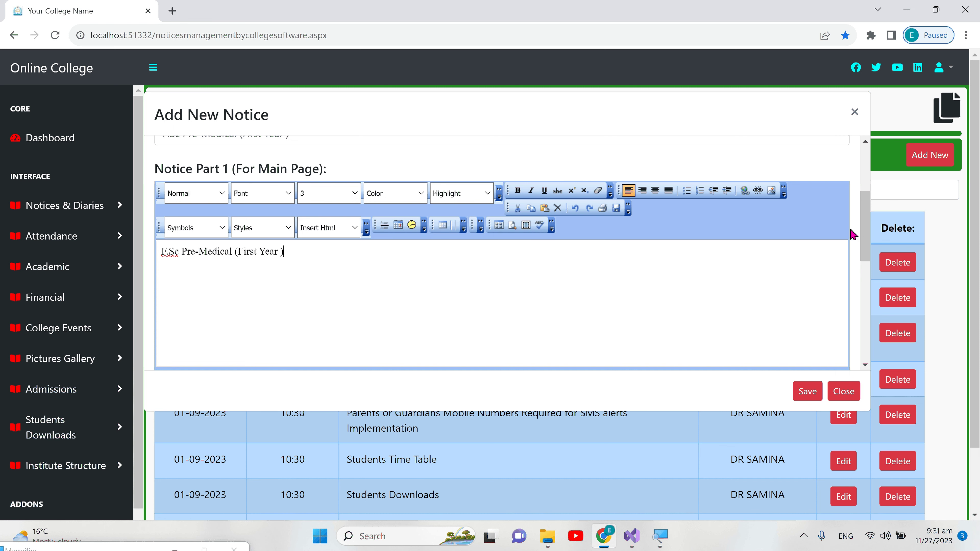
Step: Enter a single hyphen "-" as the Notice Part 2 text for the detail page
scroll(860, 239, "down", 1)
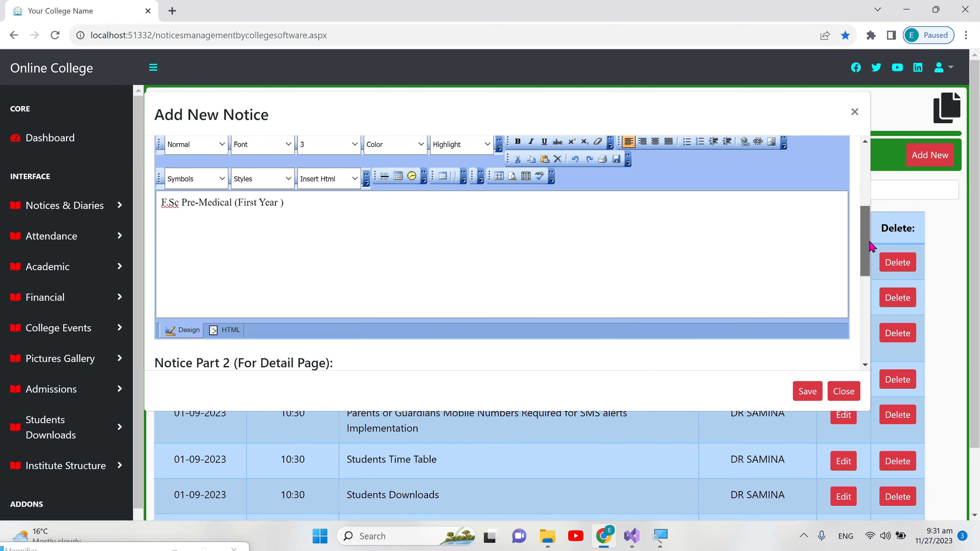
left_click_drag(869, 242, 867, 240)
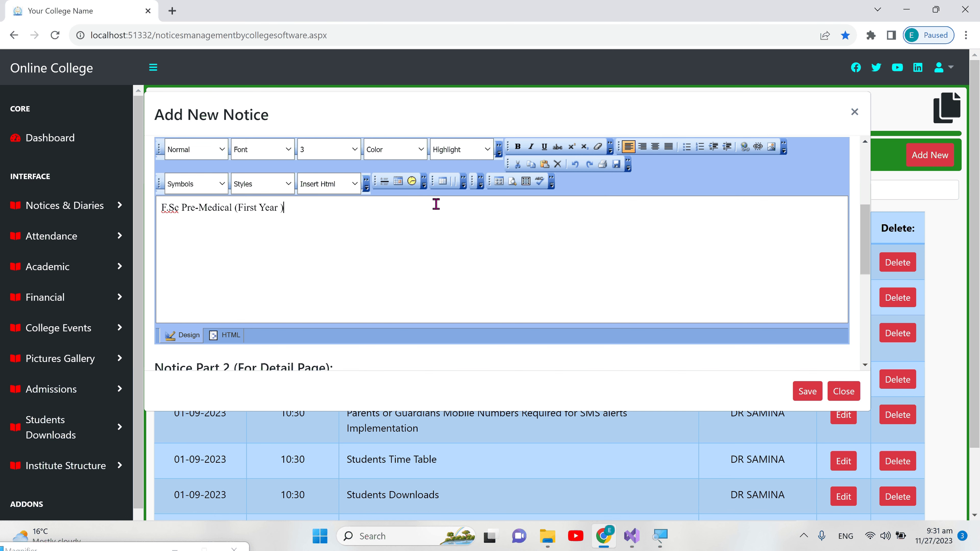
left_click_drag(866, 253, 873, 271)
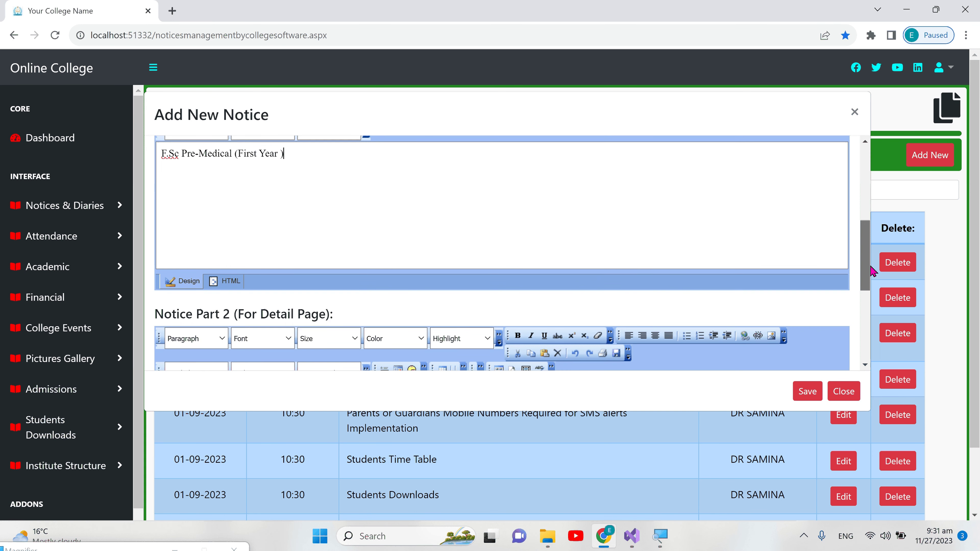
scroll(410, 261, "down", 4)
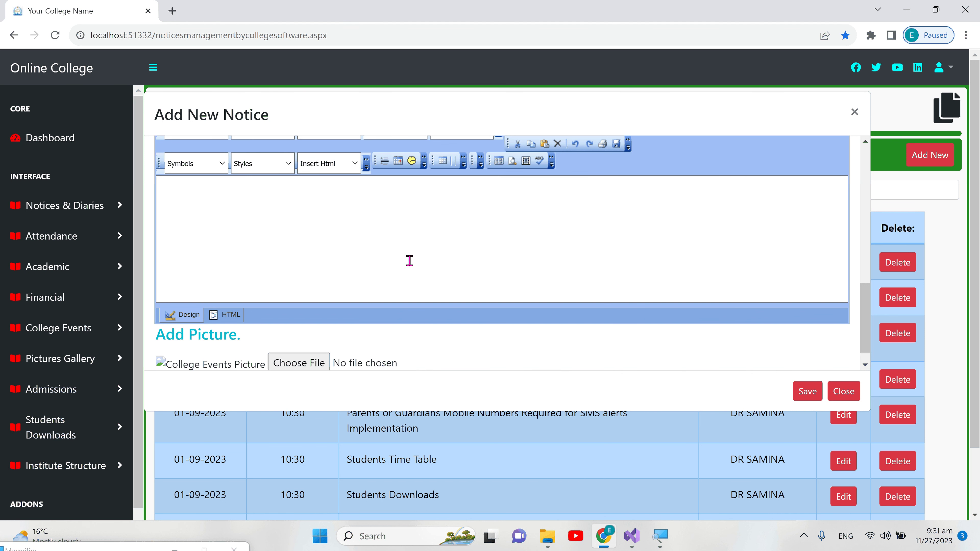
left_click(212, 215)
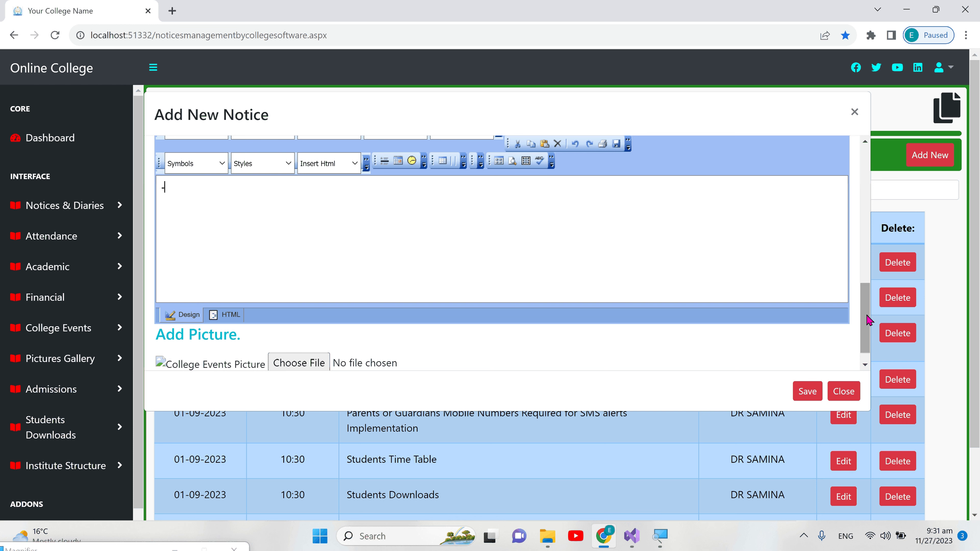
Step: Attach the picture F.Sc Pre-Medical 1.jpg from the pics folder and save the new notice
left_click_drag(866, 319, 870, 339)
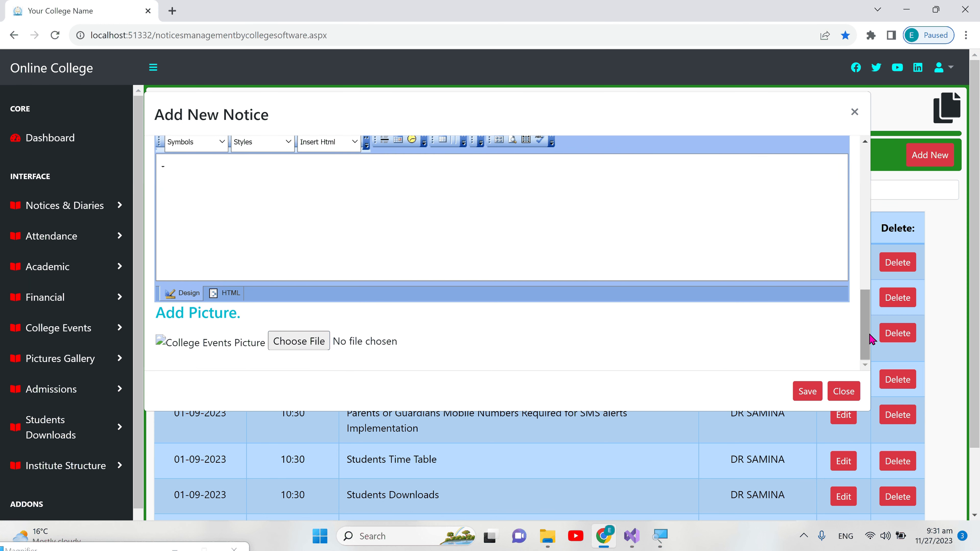
left_click(299, 342)
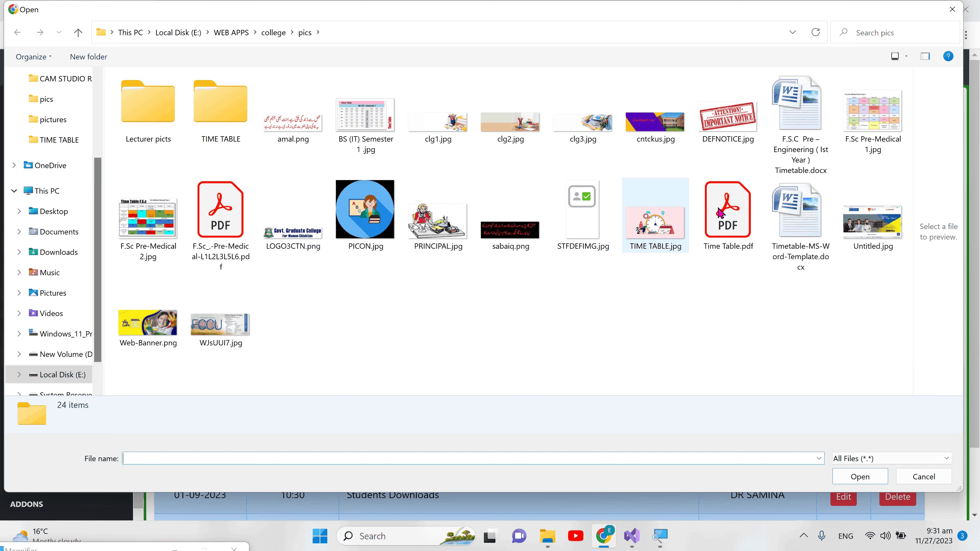
double_click(884, 126)
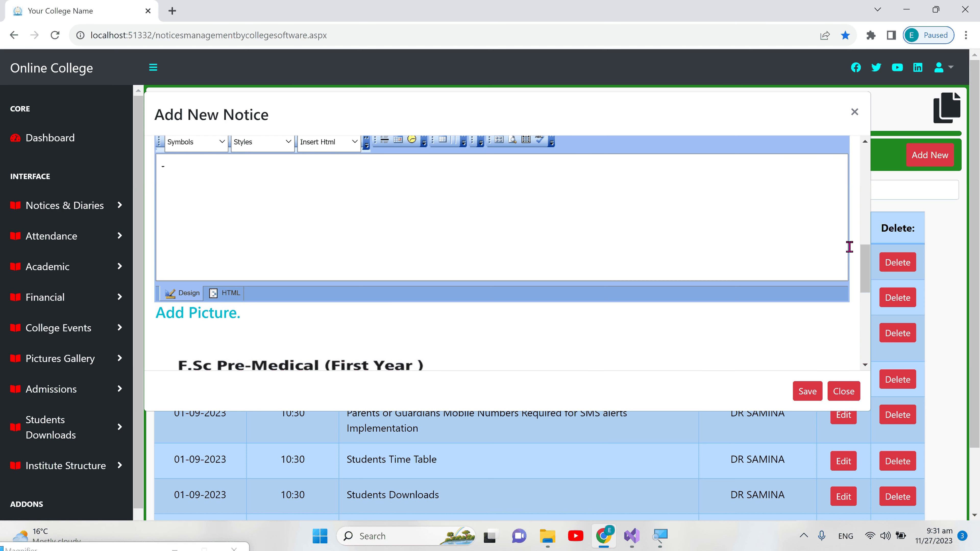
scroll(849, 247, "down", 4)
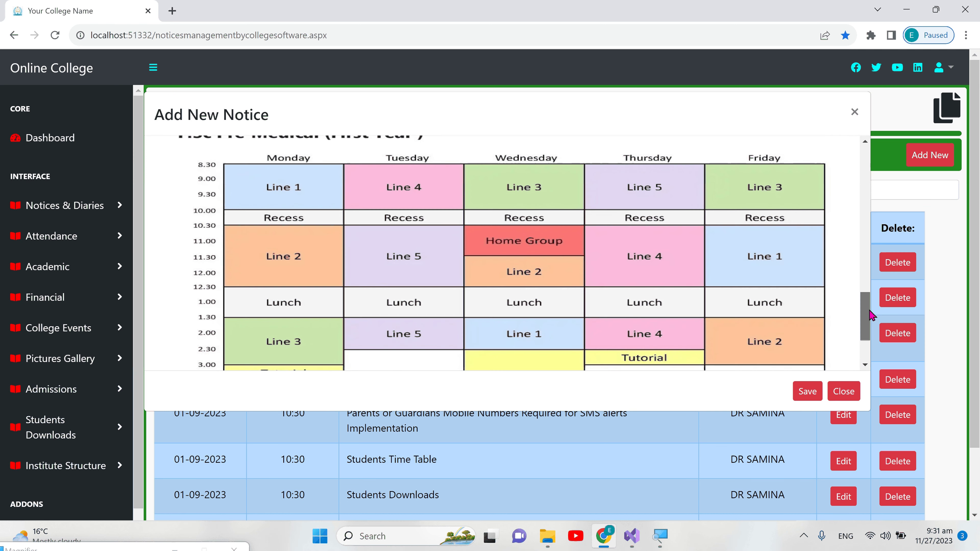
scroll(854, 343, "down", 2)
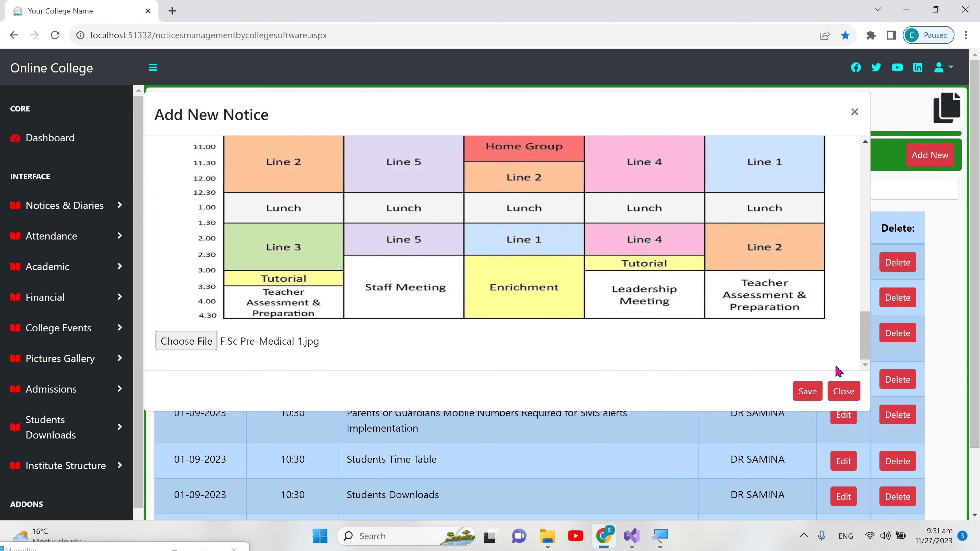
left_click(807, 391)
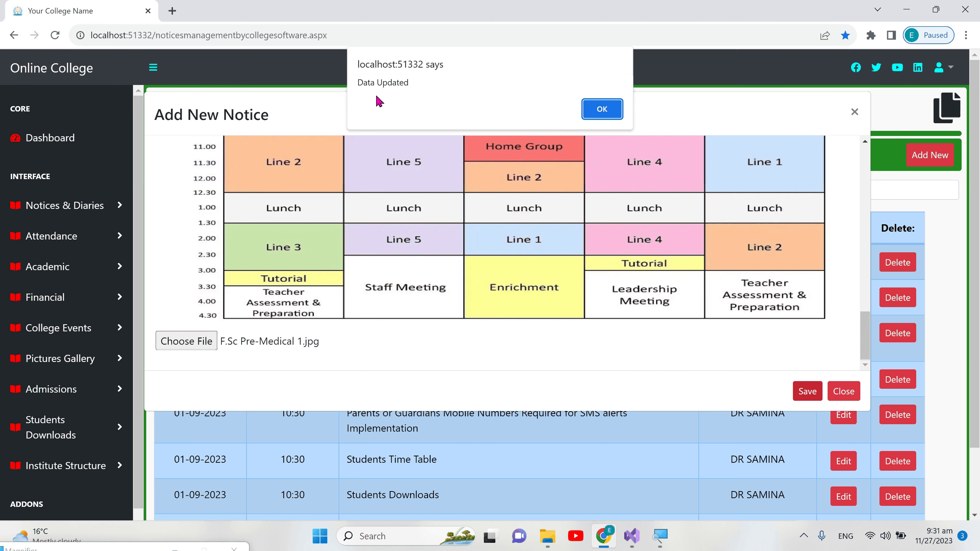
left_click(601, 107)
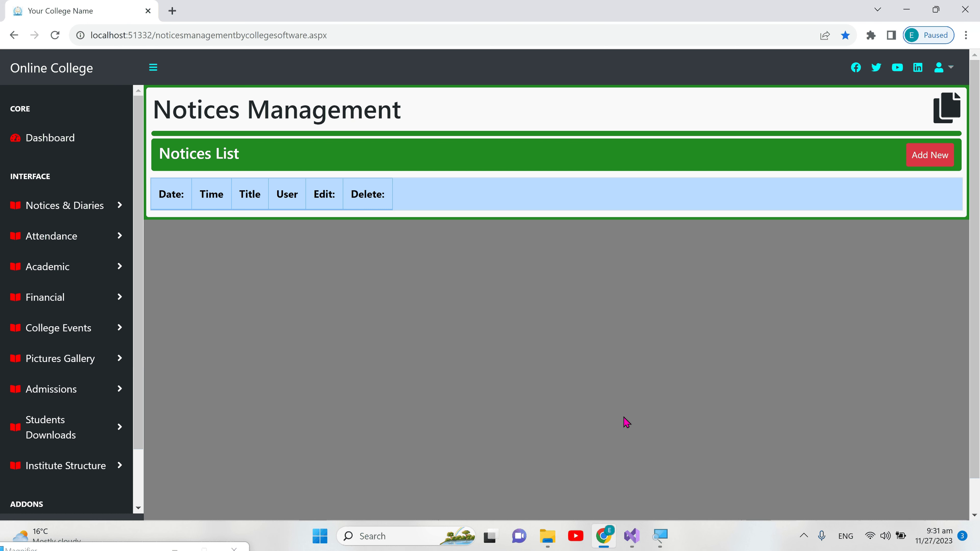
left_click(547, 536)
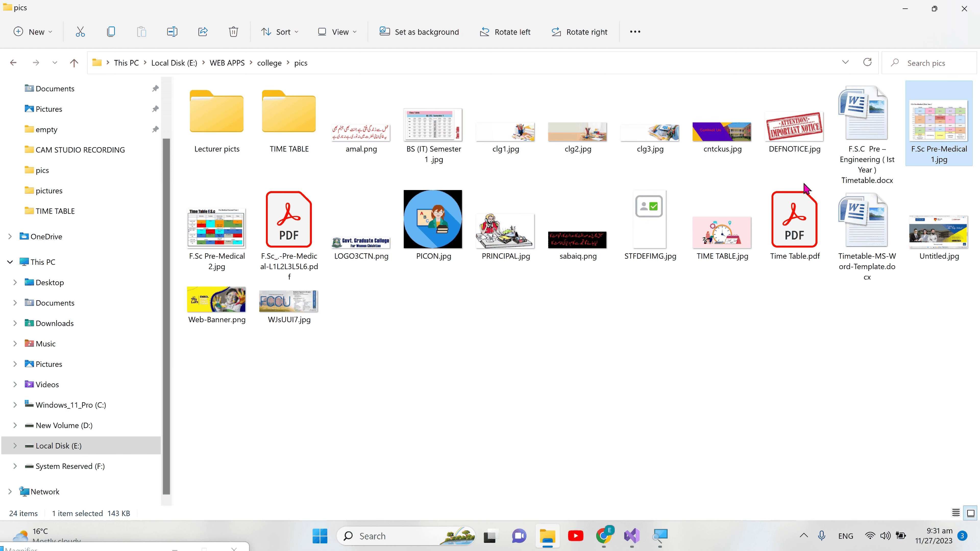
right_click(916, 123)
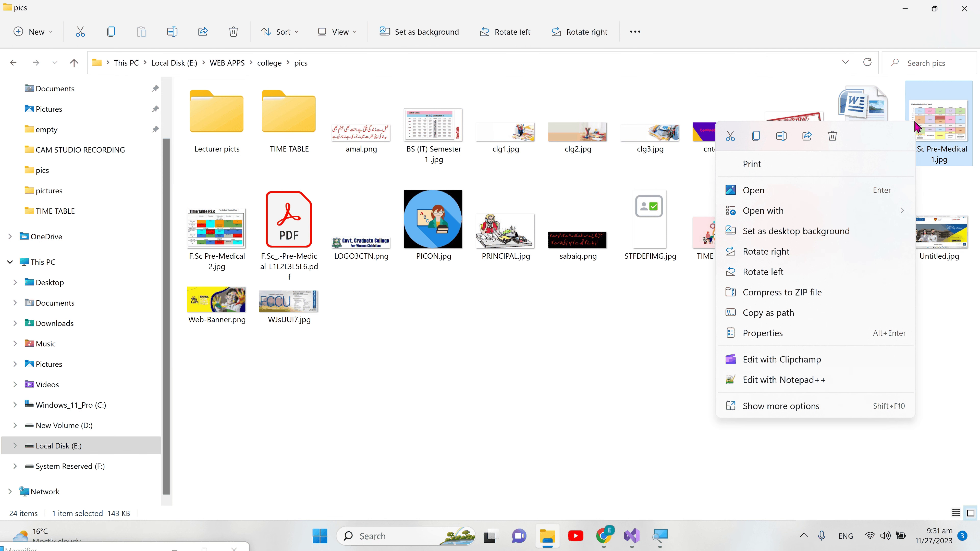
left_click(752, 164)
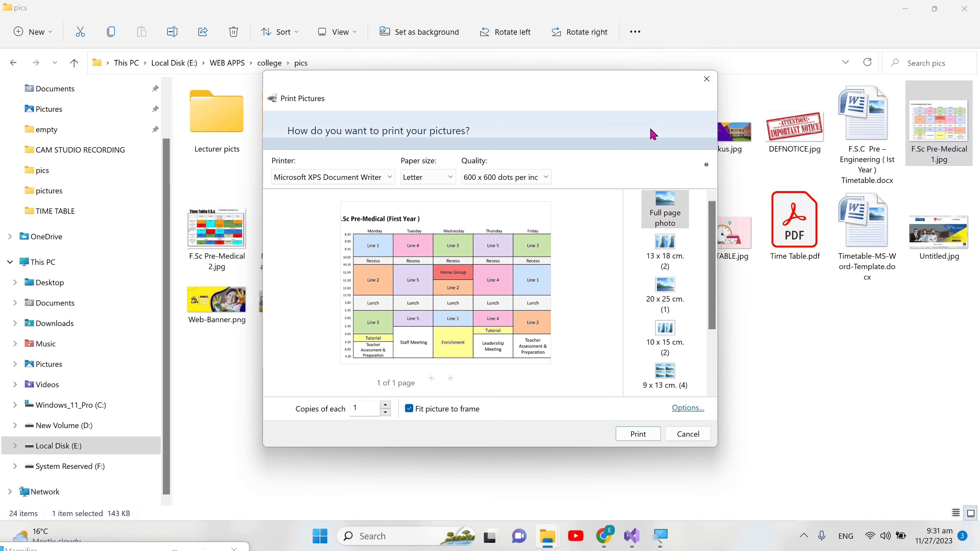
key("Escape")
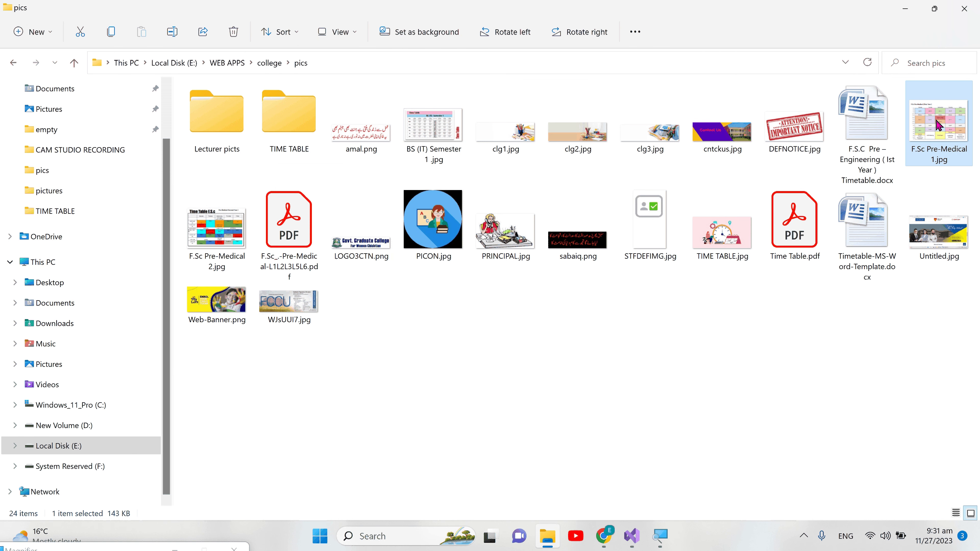
Step: Open F.Sc Pre-Medical 1.jpg from the pics folder in Paint, view the timetable picture enlarged, and close Paint
right_click(938, 126)
mouse_move(770, 209)
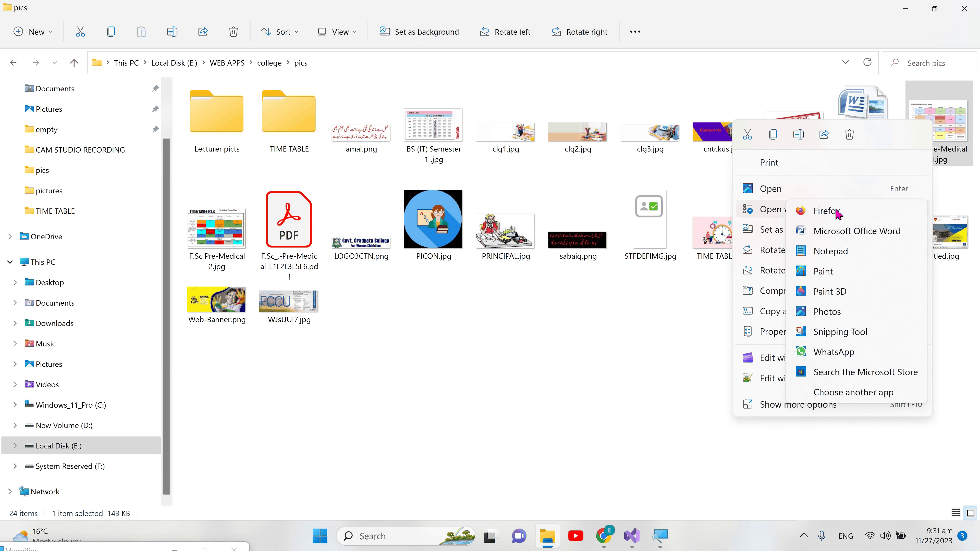
left_click(823, 271)
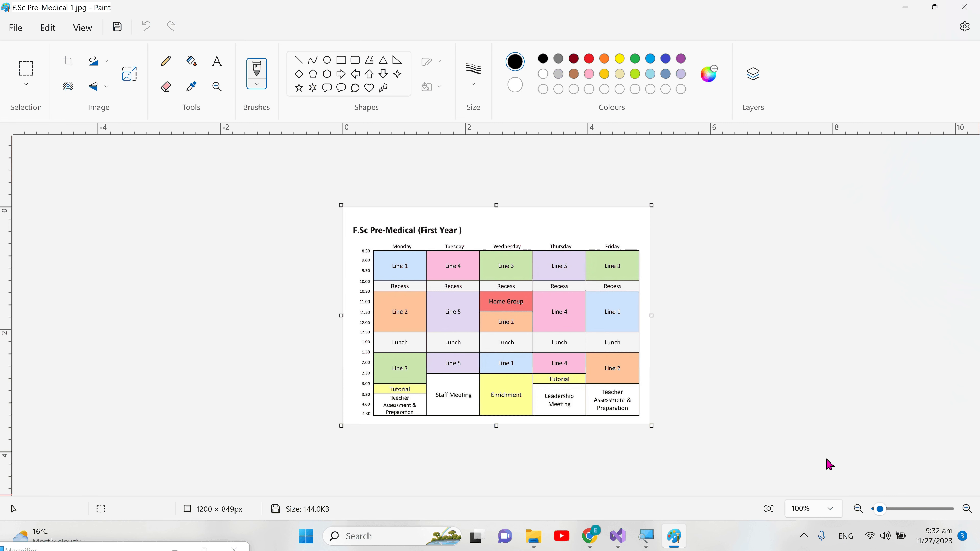
scroll(470, 362, "up", 2)
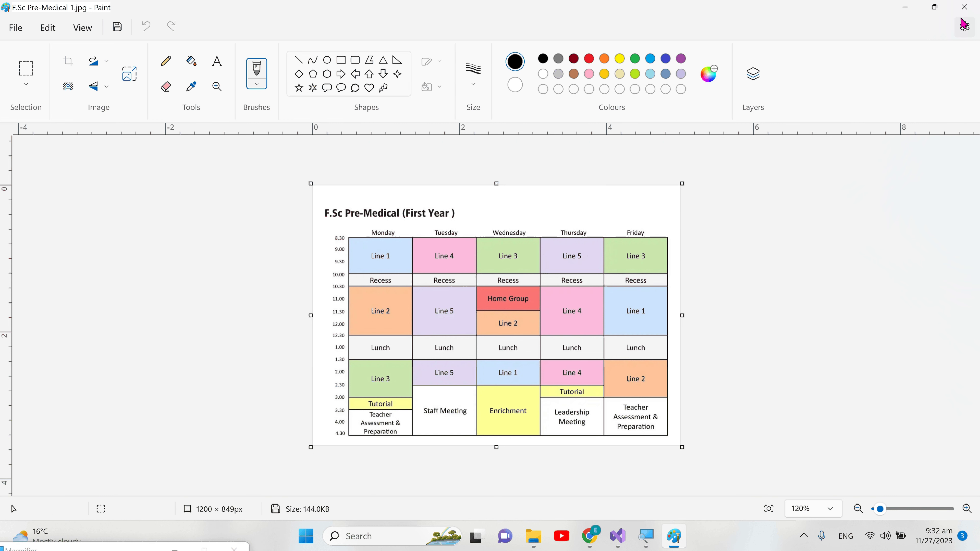
left_click(964, 7)
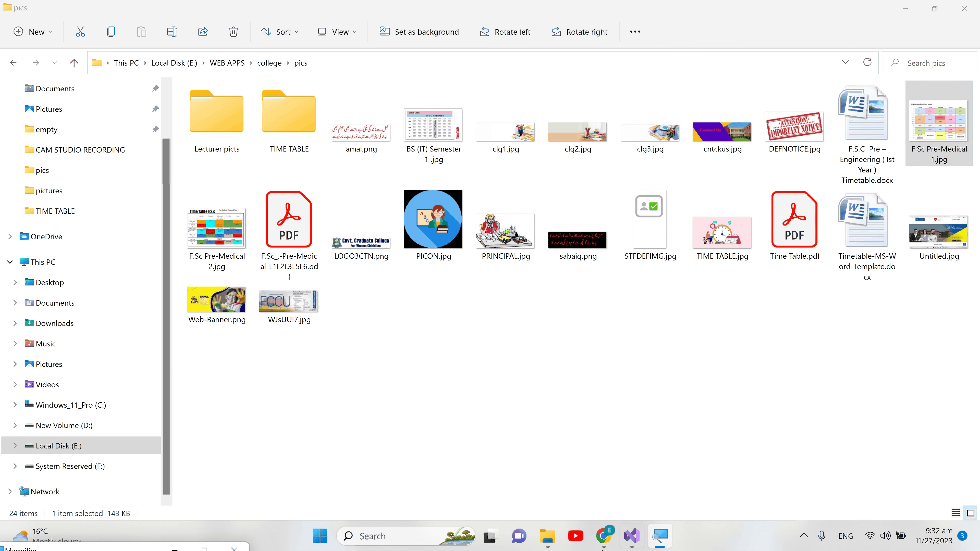
Step: Switch to Chrome, open the college website's home page and check the F.Sc Pre-Medical (First Year ) entry under Students Notices
key("alt+Tab")
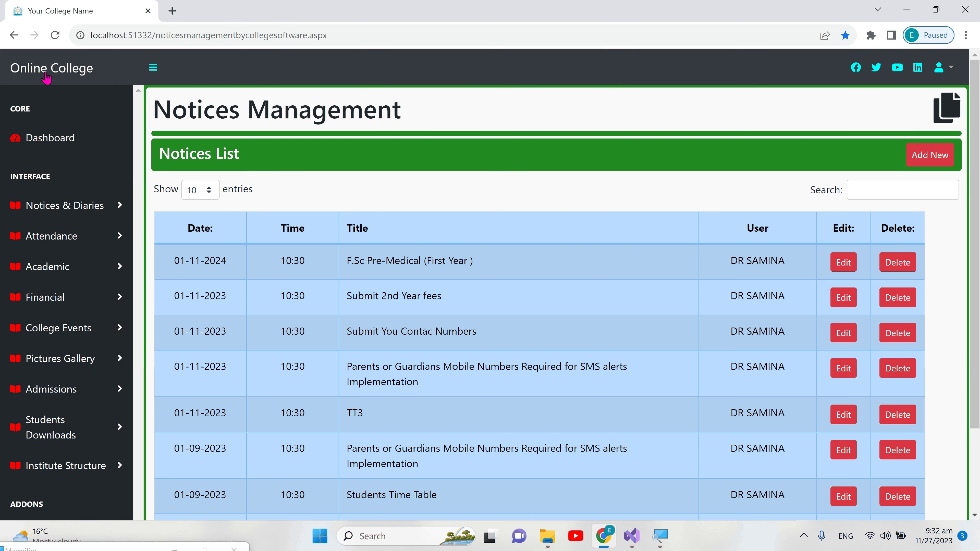
left_click(47, 66)
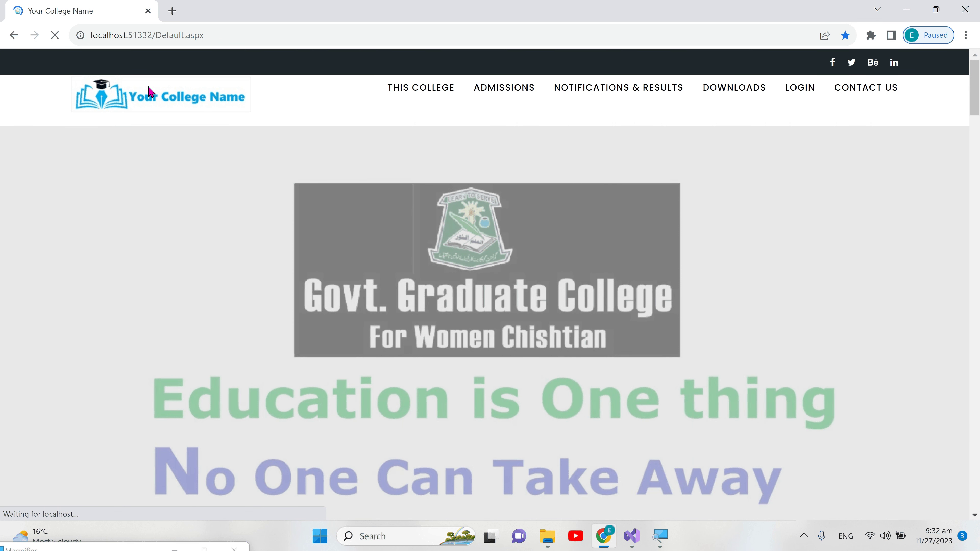
scroll(151, 93, "down", 5)
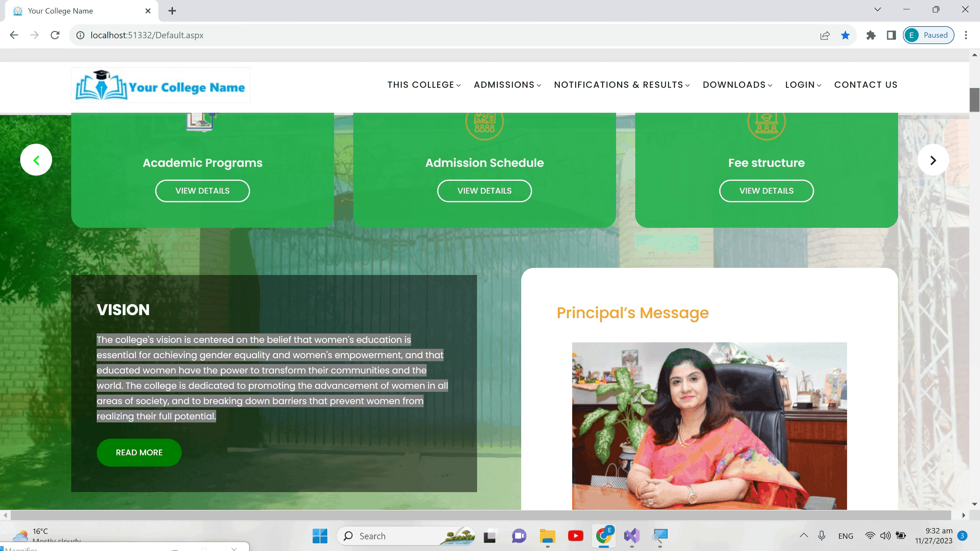
scroll(490, 282, "down", 10)
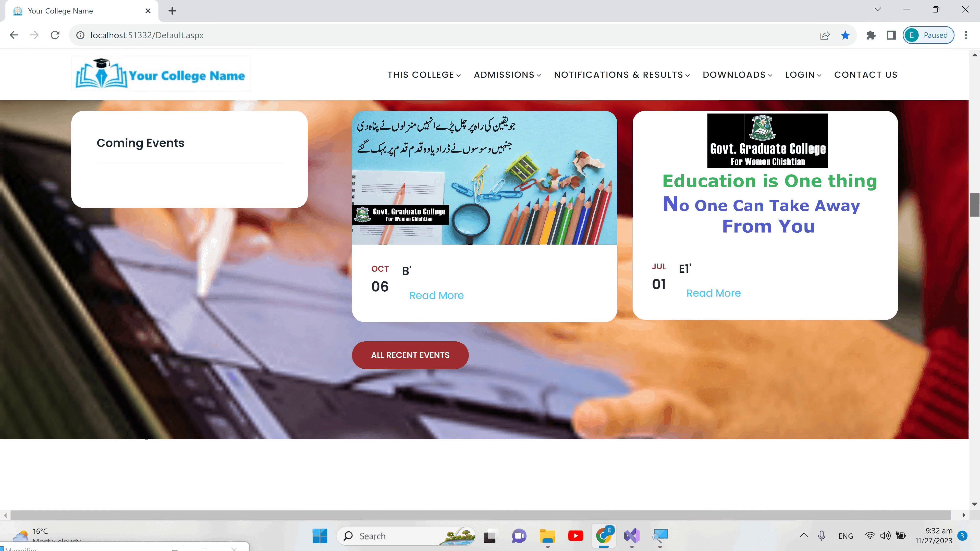
scroll(198, 156, "down", 5)
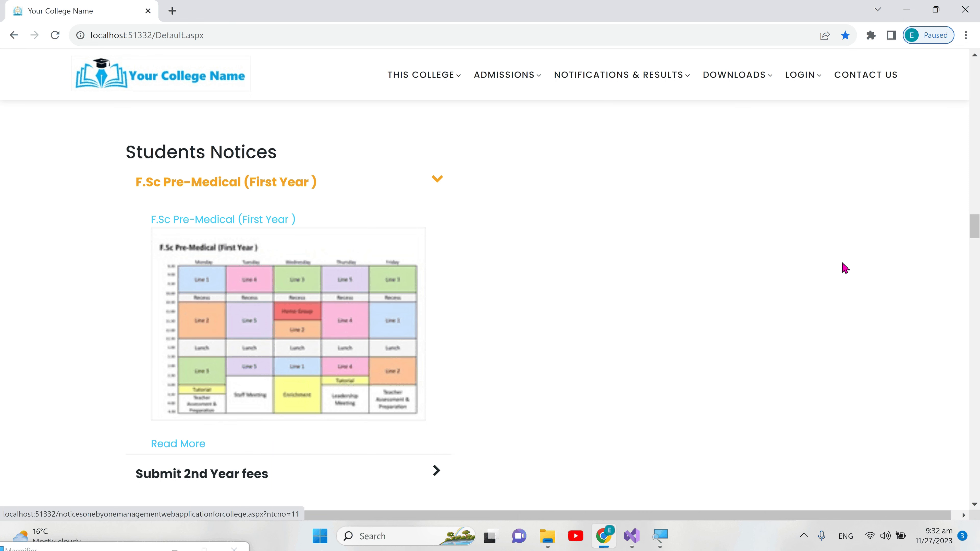
scroll(844, 268, "down", 3)
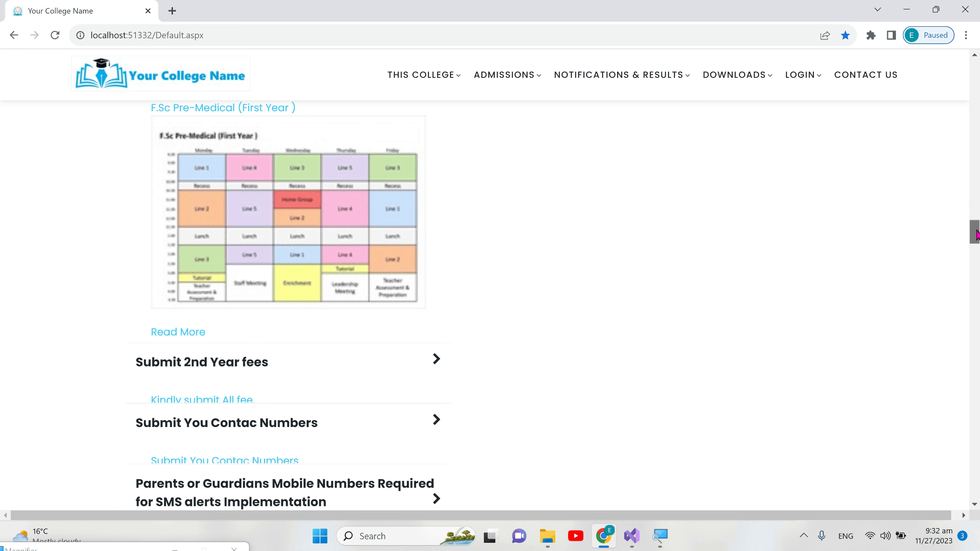
Step: Open the full F.Sc Pre-Medical (First Year ) notice and examine its date, time, timetable picture and text
left_click(196, 334)
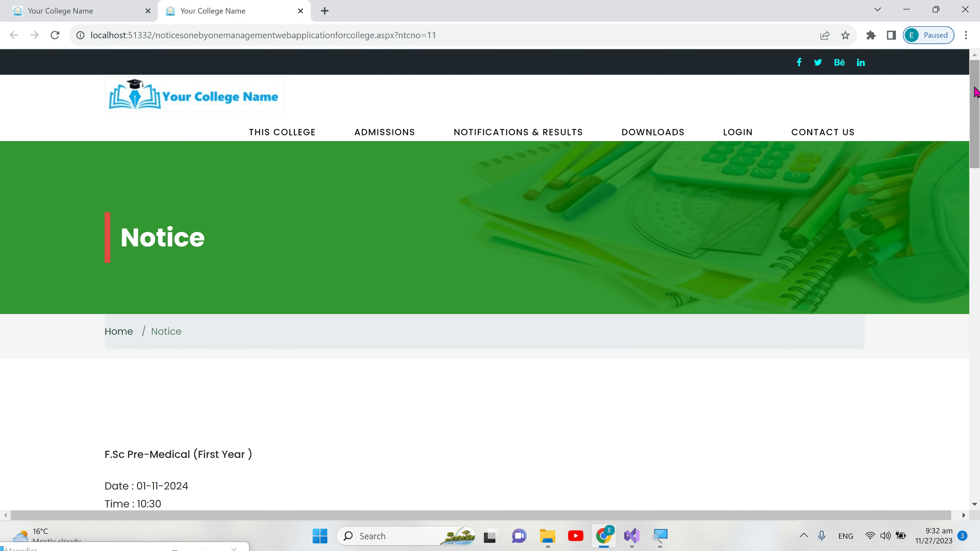
scroll(976, 92, "down", 6)
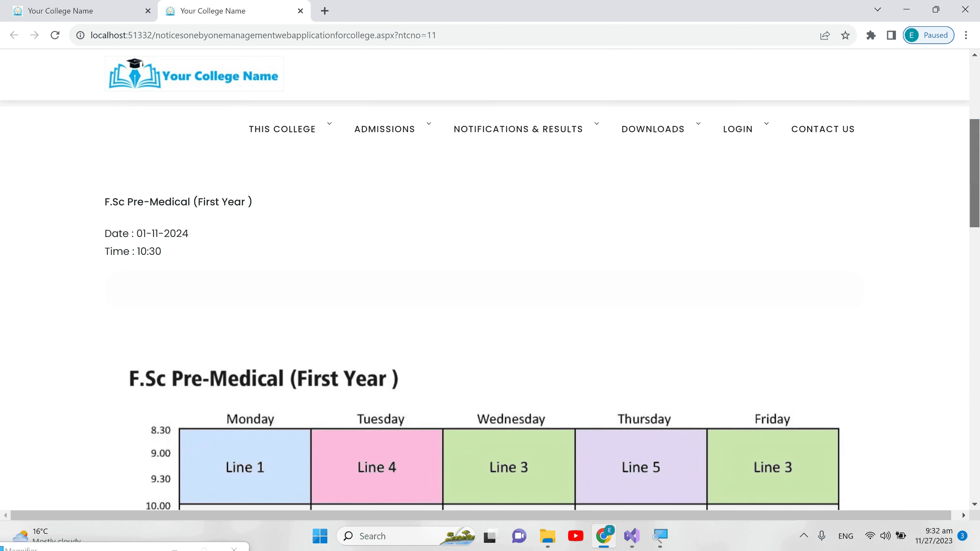
scroll(369, 283, "down", 4)
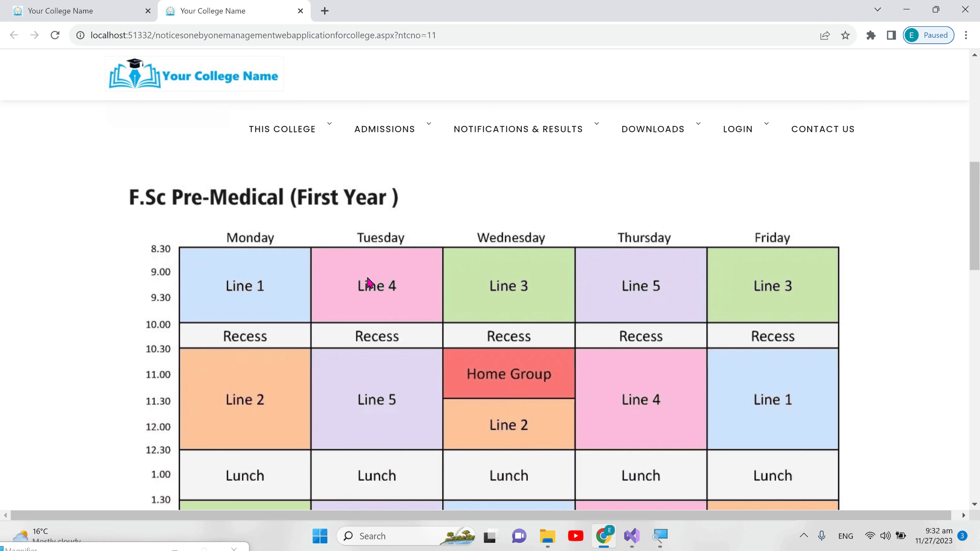
scroll(368, 283, "down", 7)
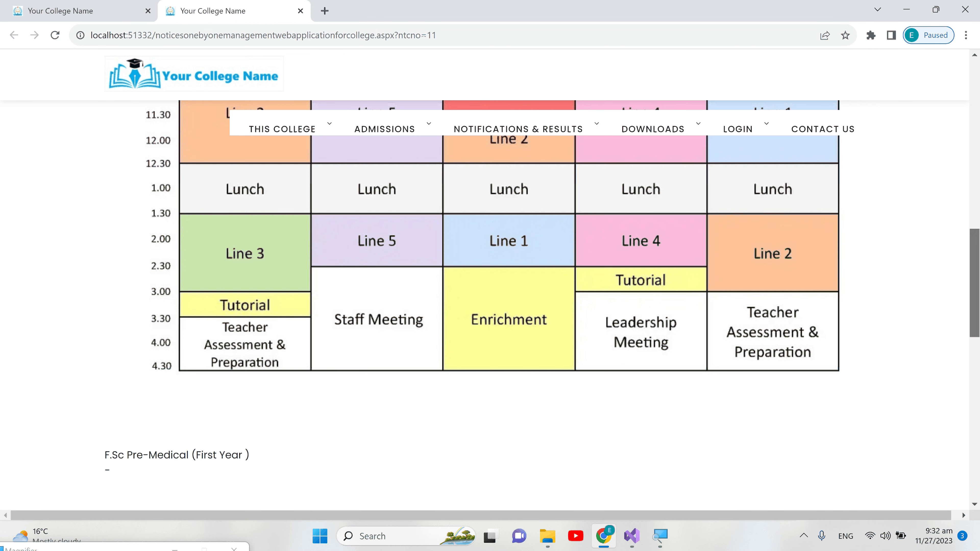
scroll(368, 283, "down", 4)
scroll(977, 339, "down", 1)
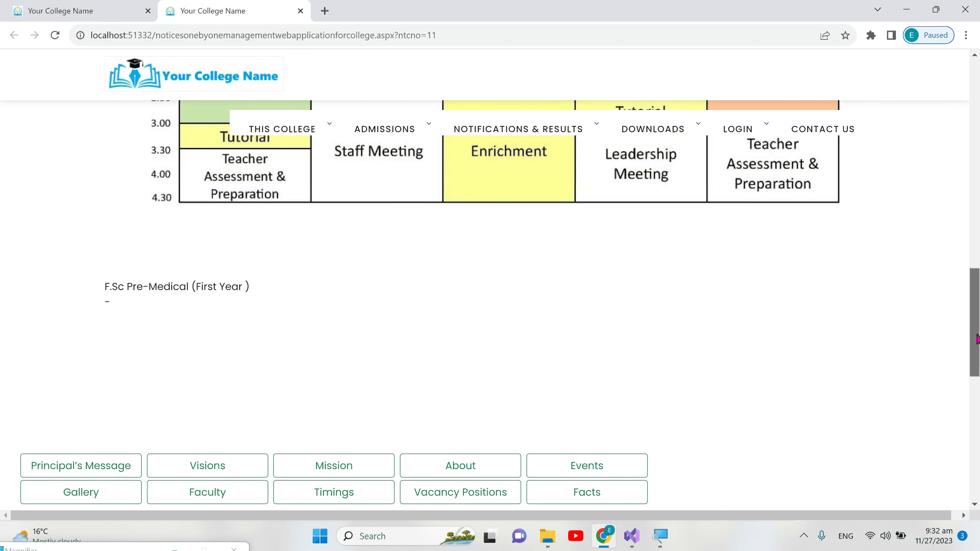
left_click_drag(976, 339, 962, 215)
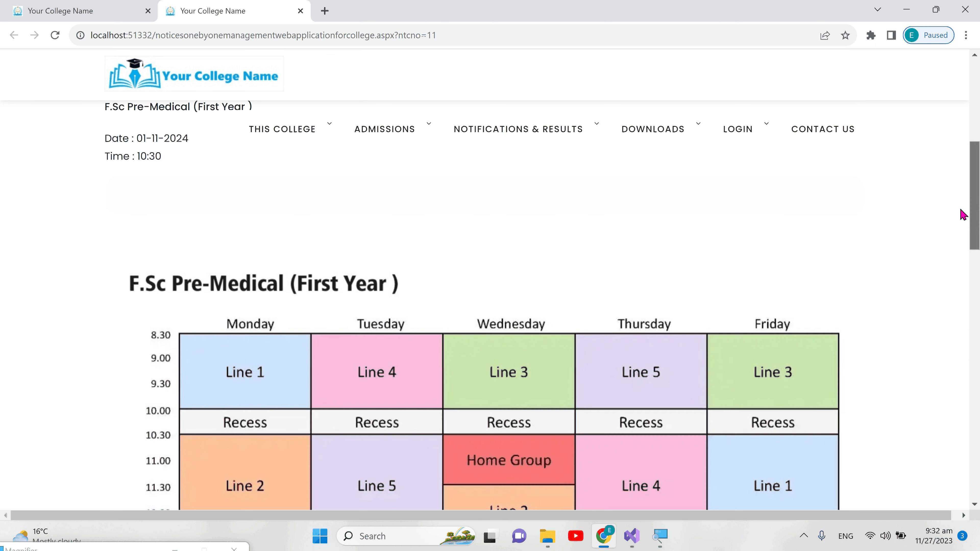
scroll(963, 215, "down", 10)
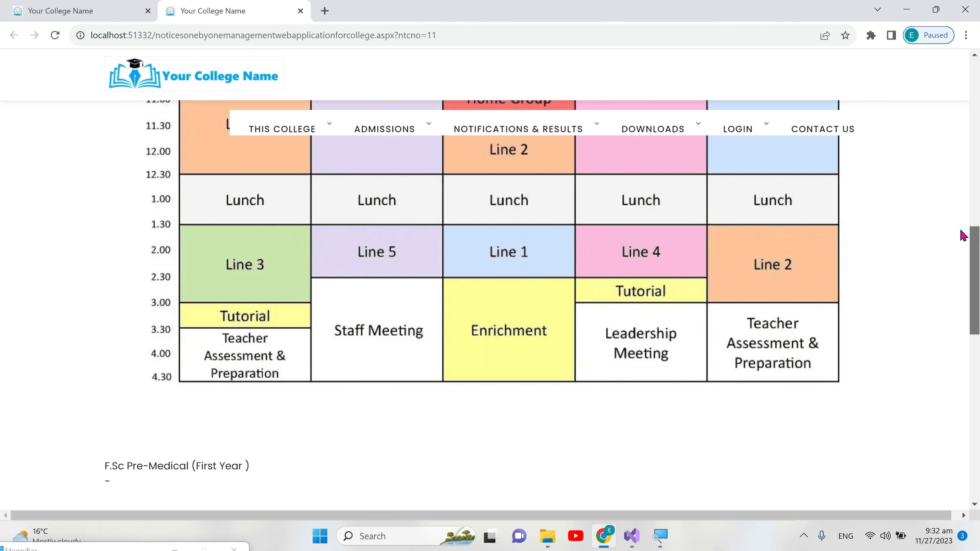
scroll(963, 235, "up", 10)
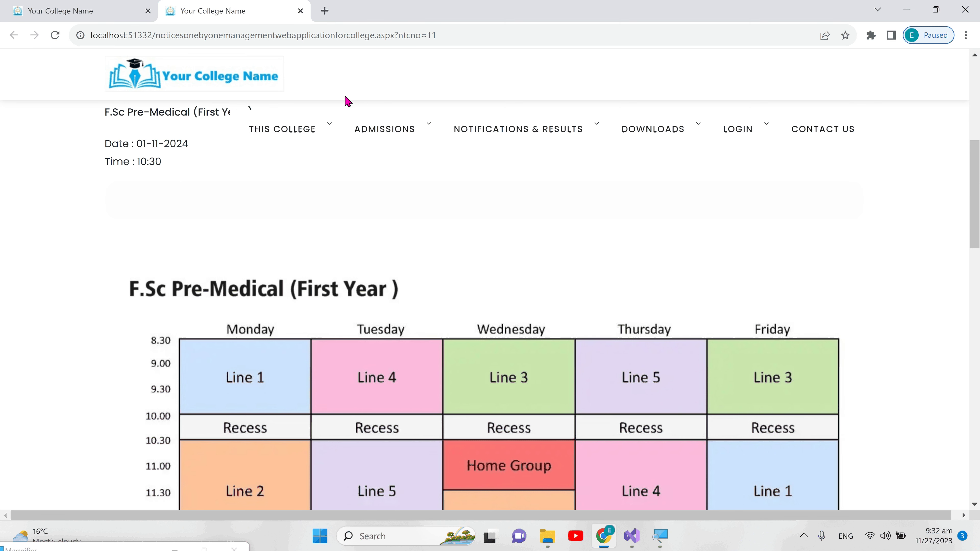
Step: Return to the home page's Students Notices and expand the "Submit 2nd Year fees" notice to view it
left_click(111, 6)
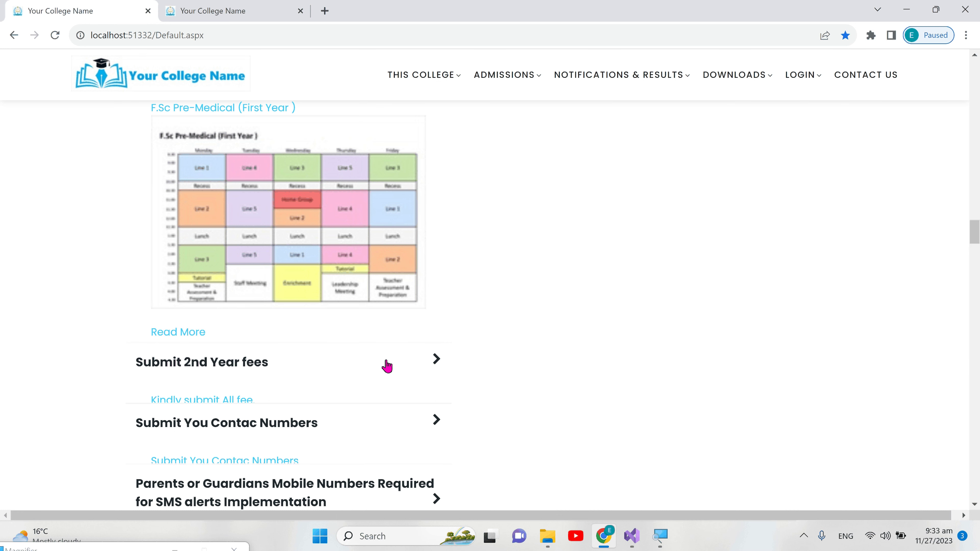
left_click(387, 366)
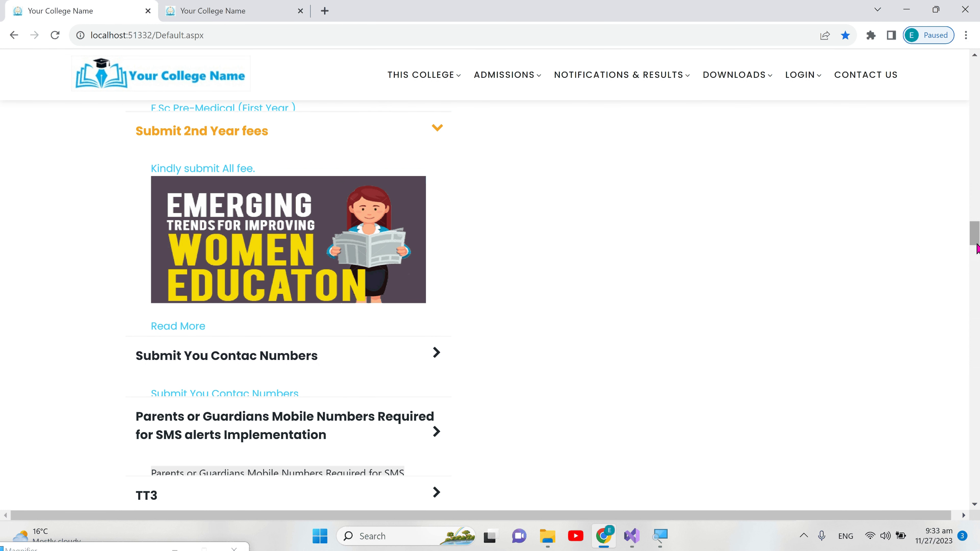
left_click_drag(976, 247, 976, 206)
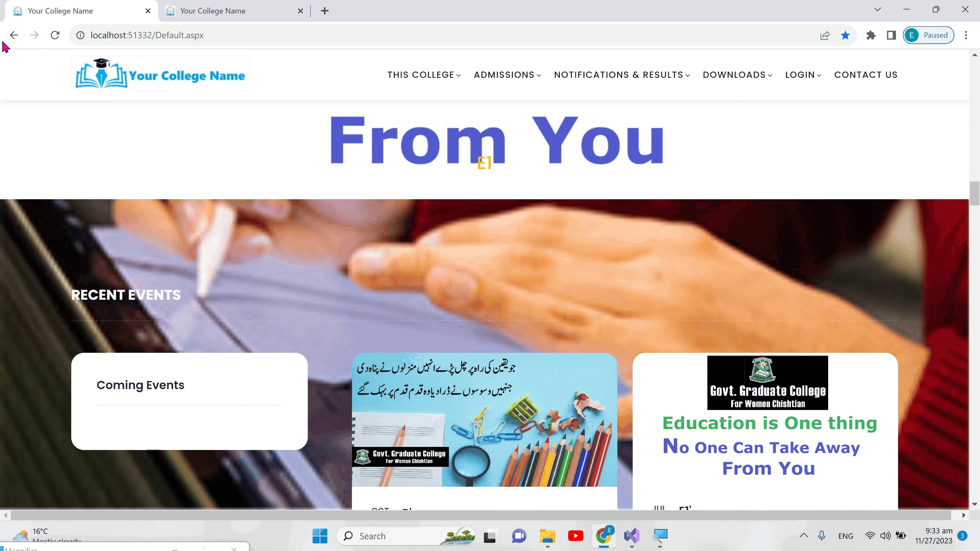
Step: Go back to Notices Management and start a new notice dated 30-11-2023 with the time 10:30
left_click(14, 35)
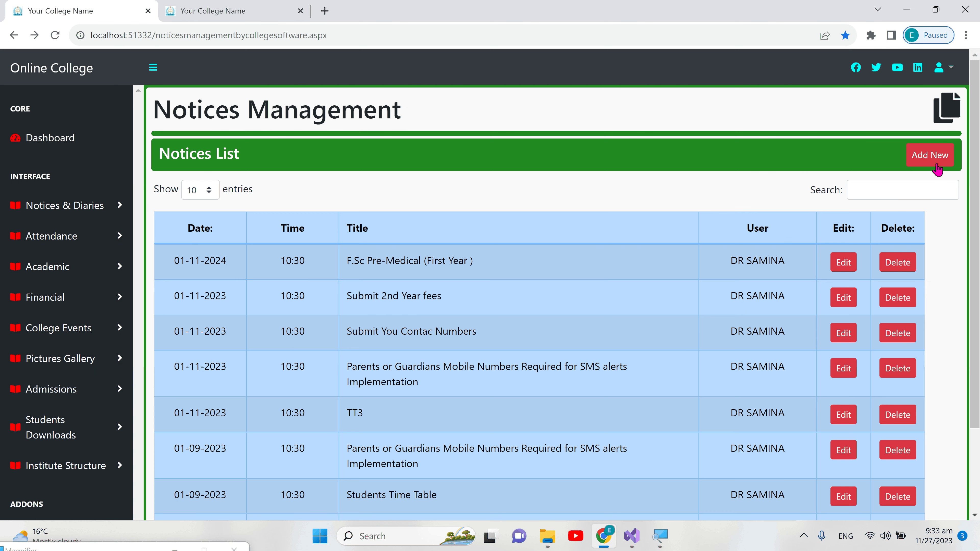
left_click(936, 168)
left_click(197, 180)
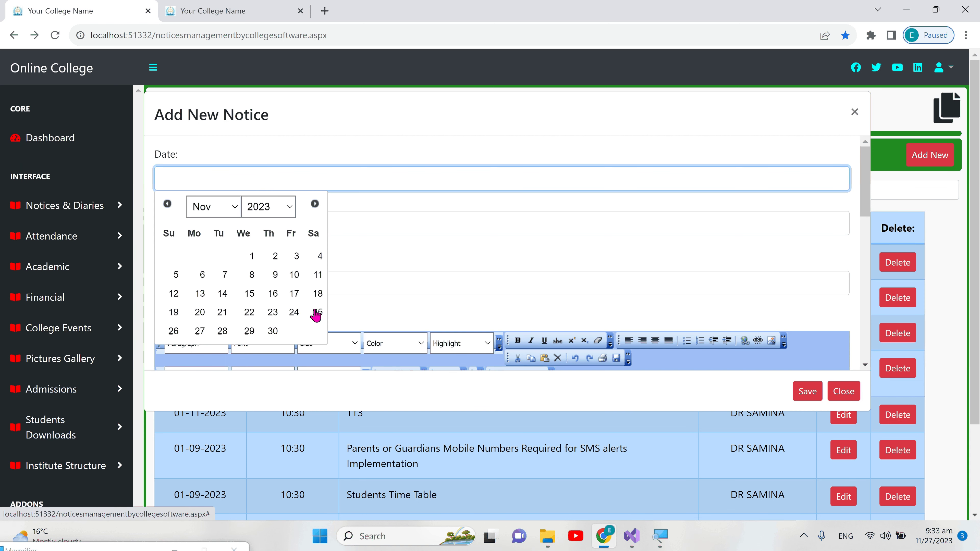
left_click(273, 330)
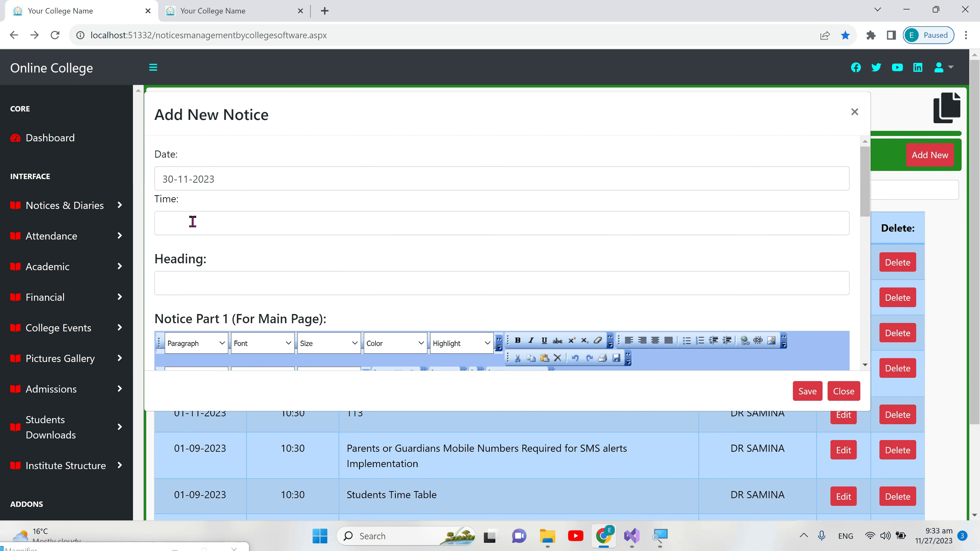
left_click(192, 221)
type("10:30")
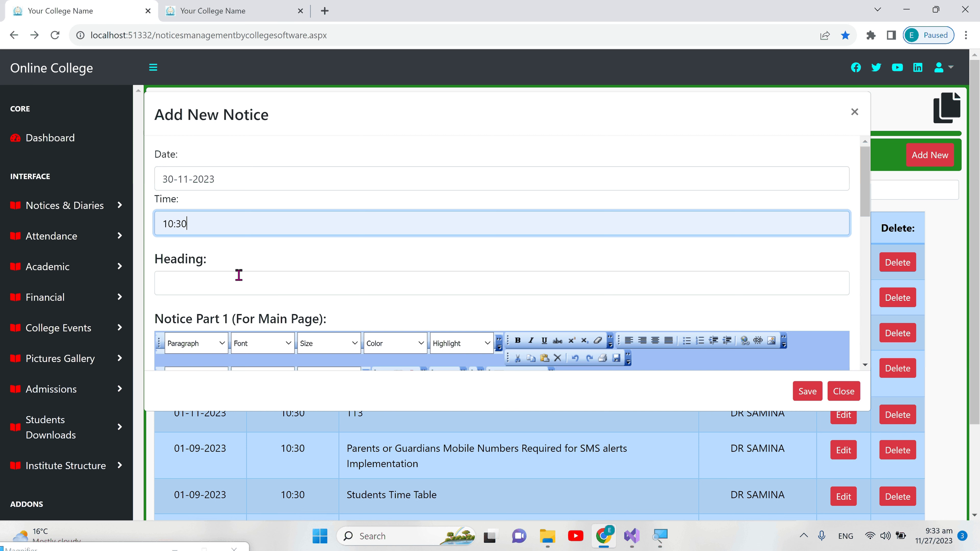
Step: Enter the notice heading "F.Sc Pre-Medical (2nd Year )"
left_click(239, 274)
type("F.Sc Pre-Medical (First Year )")
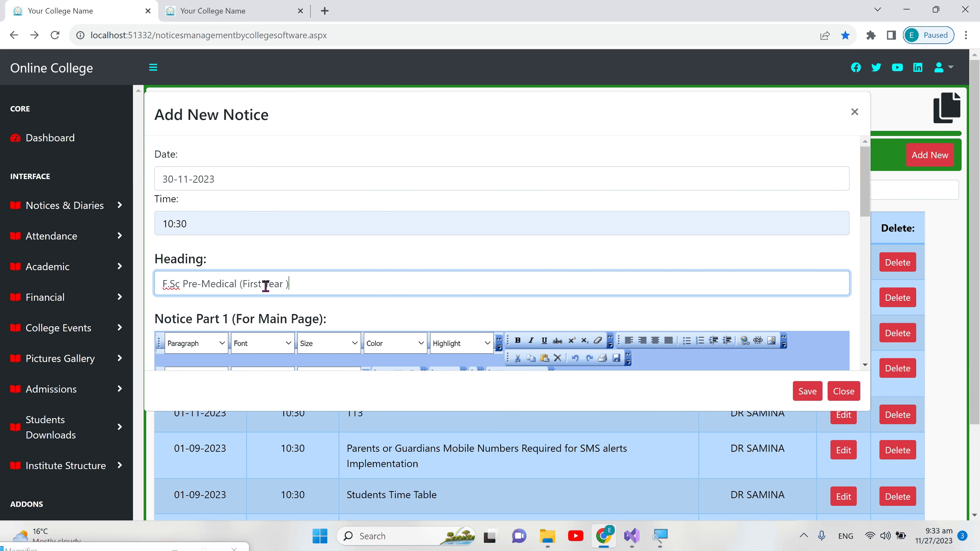
left_click_drag(265, 286, 244, 285)
type("2ND")
key("BackSpace")
key("BackSpace")
type("nd")
Step: Copy the heading "F.Sc Pre-Medical (2nd Year )" into Notice Part 1 for the main page
key("ctrl+a")
key("ctrl+c")
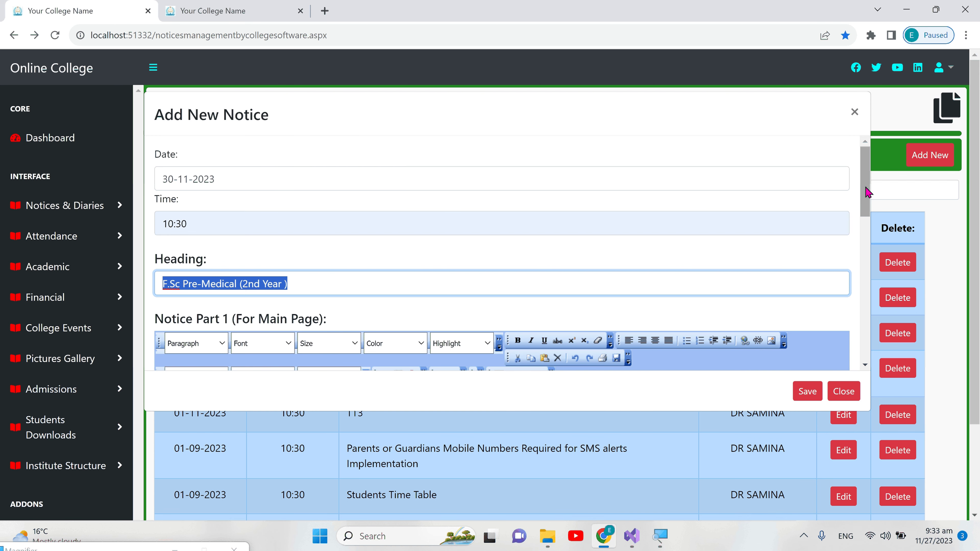
left_click_drag(865, 192, 866, 230)
left_click(246, 288)
key("ctrl+v")
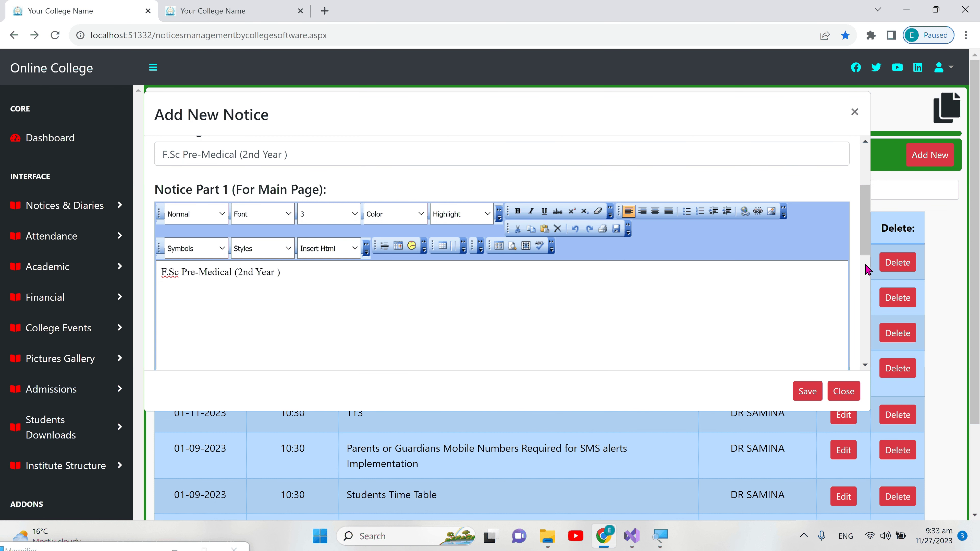
Step: Enter a single hyphen "-" as the Notice Part 2 text for the detail page
scroll(865, 269, "down", 2)
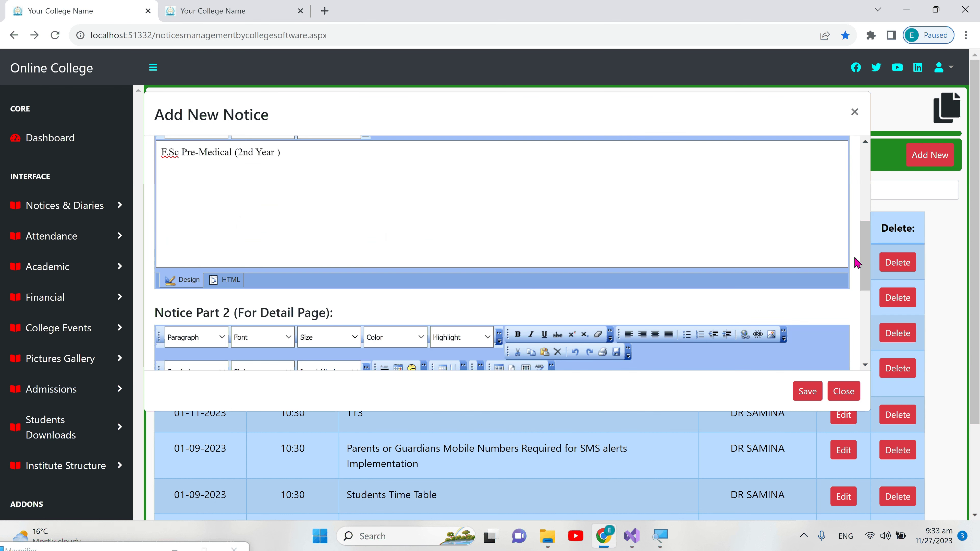
scroll(854, 262, "down", 2)
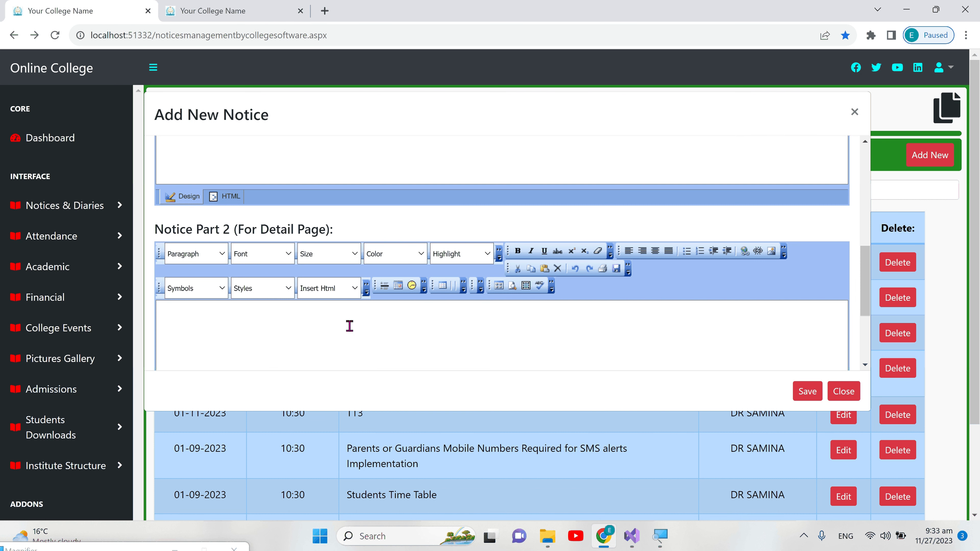
left_click(349, 326)
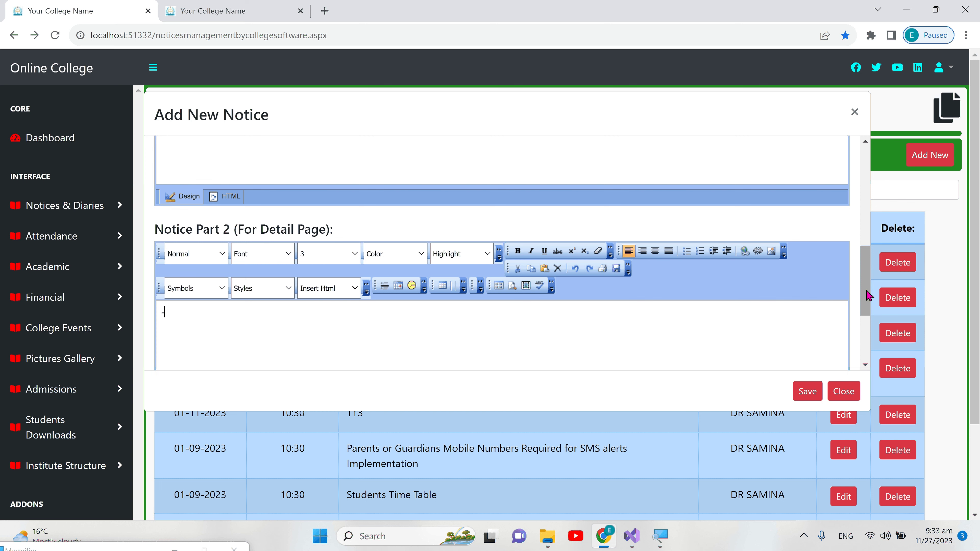
Step: Attach the picture "F.Sc Pre-Medical 2.jpg" to the new notice and save the notice
scroll(866, 296, "down", 3)
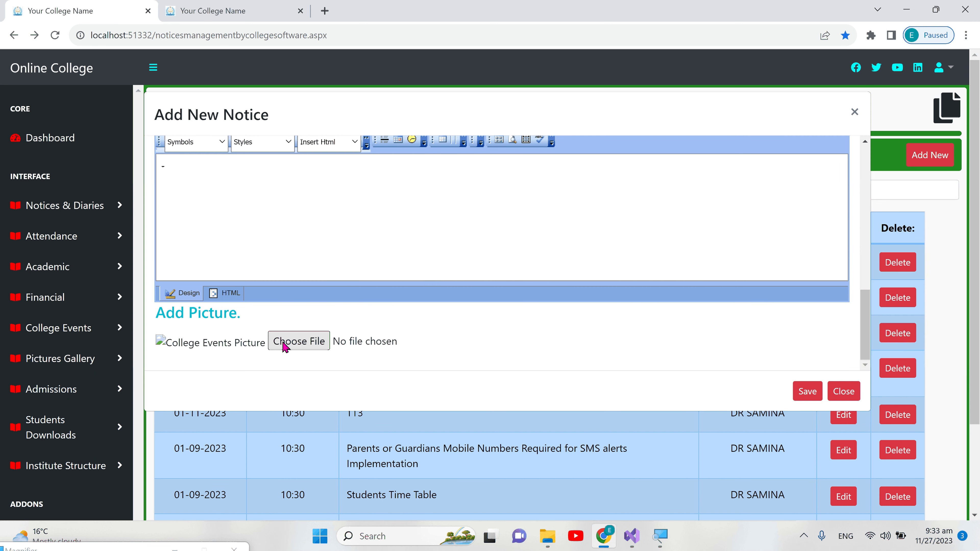
left_click(285, 342)
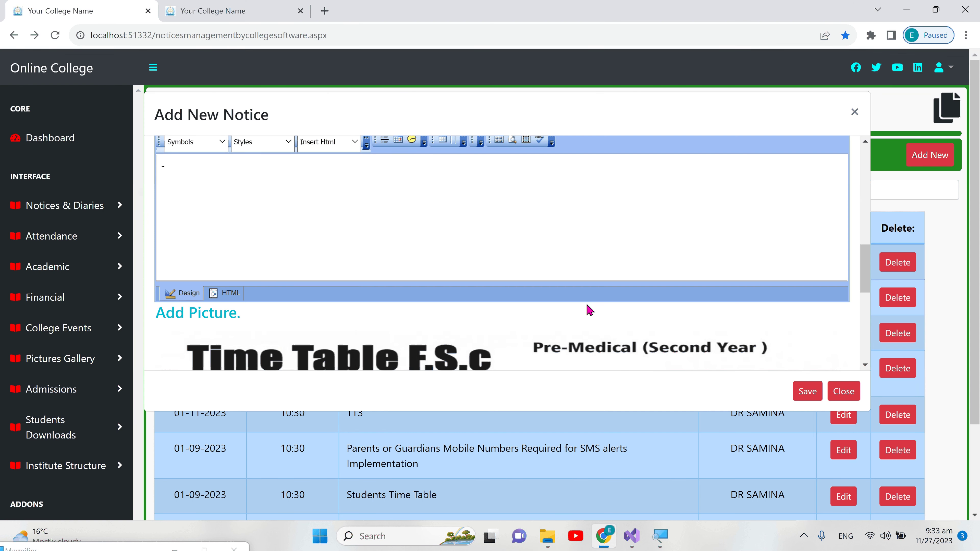
scroll(857, 347, "down", 6)
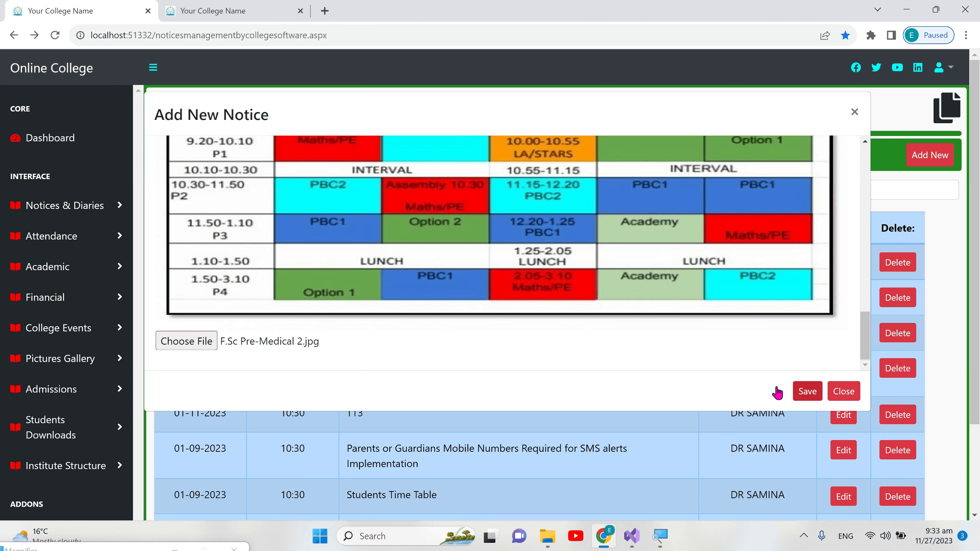
left_click(807, 391)
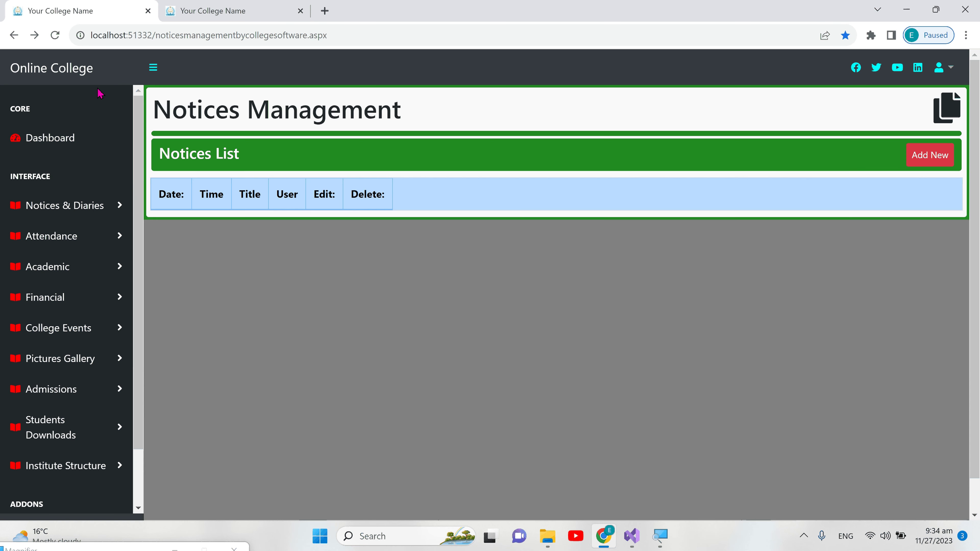
Step: Open the college's public home page from Notices Management and find the "F.Sc Pre-Medical (2nd Year )" notice
key("ctrl+Tab")
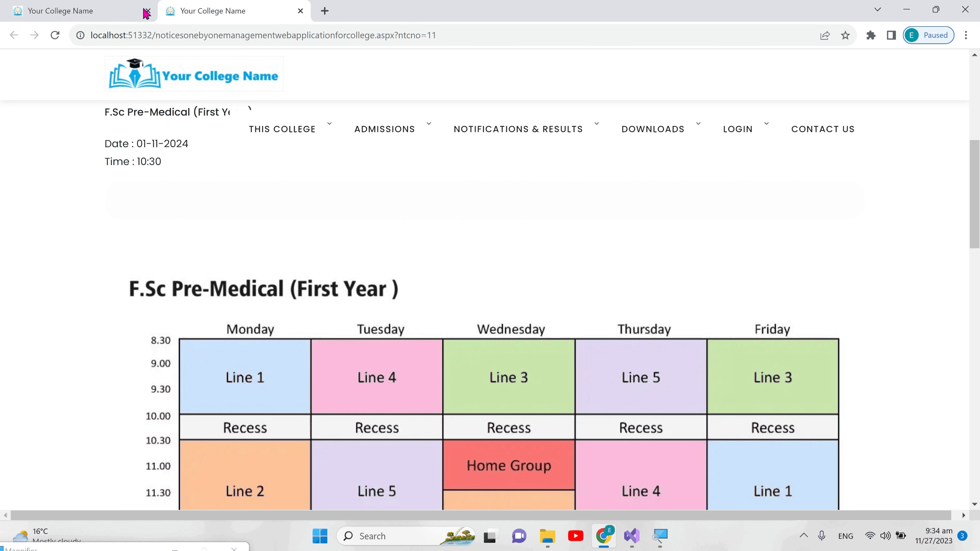
left_click(144, 9)
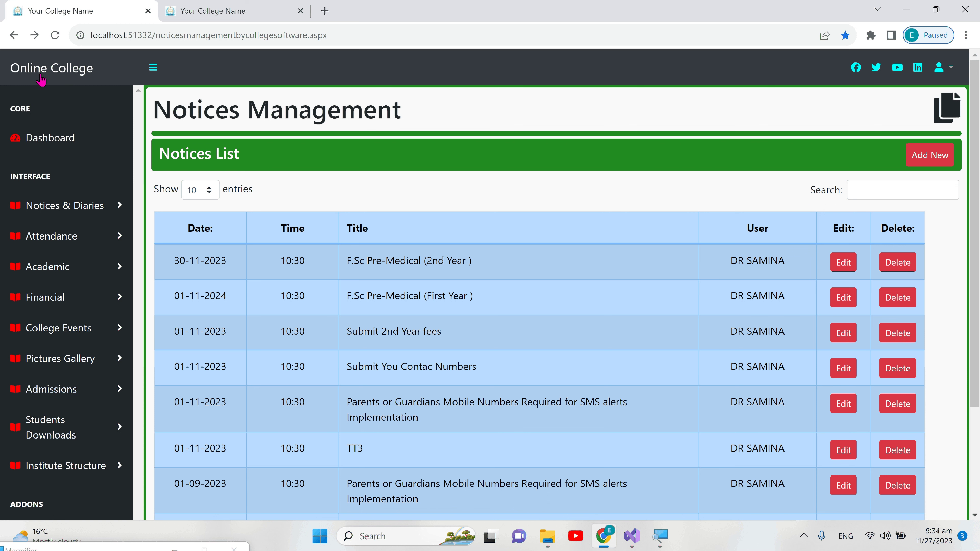
left_click(65, 76)
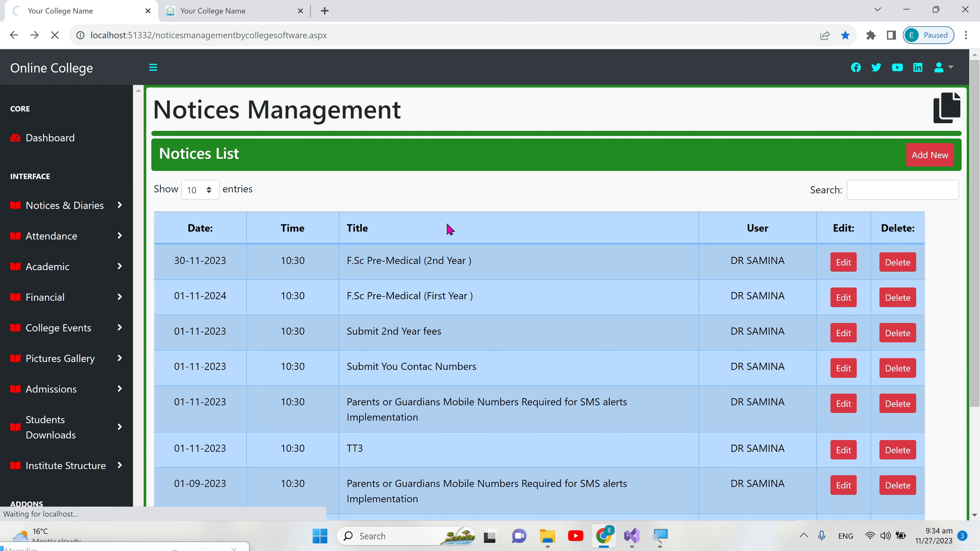
left_click_drag(347, 296, 441, 311)
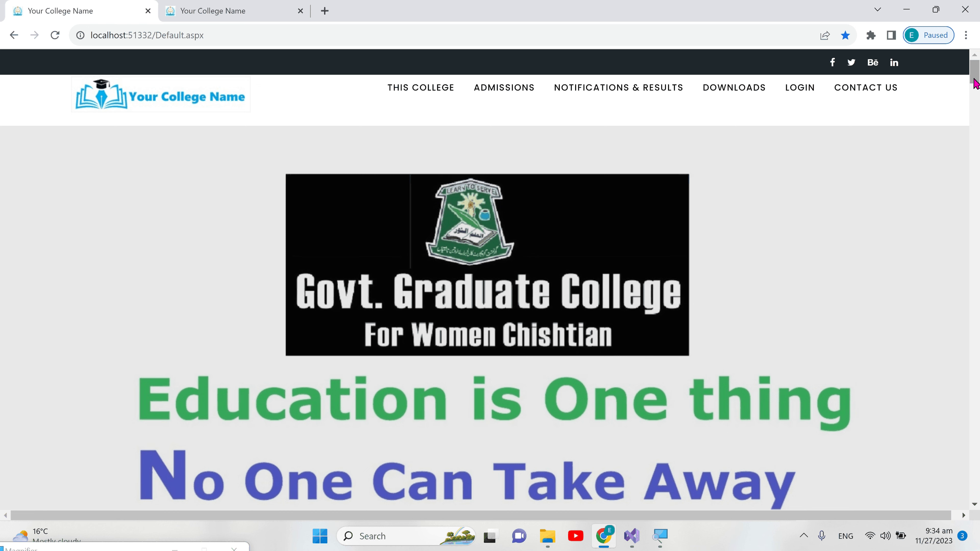
left_click_drag(974, 83, 975, 204)
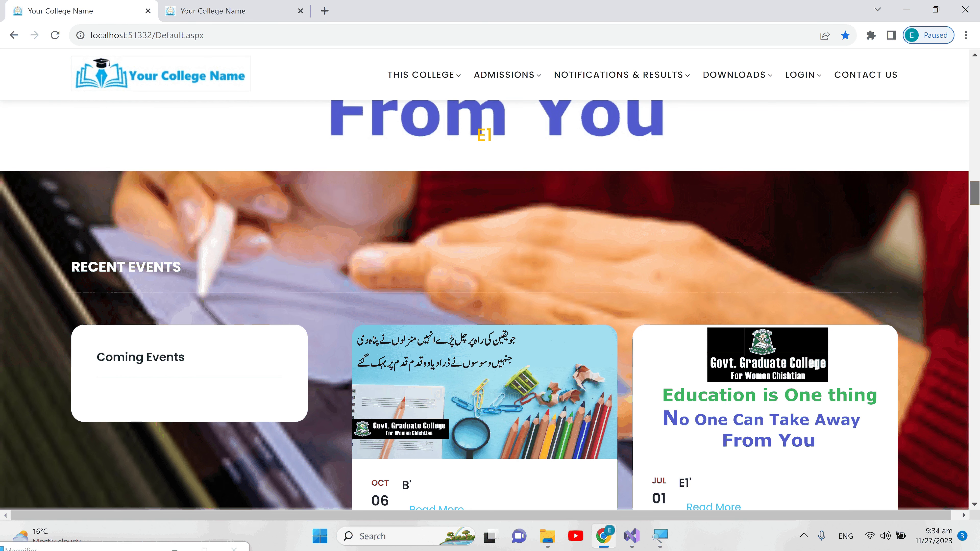
left_click_drag(974, 193, 974, 228)
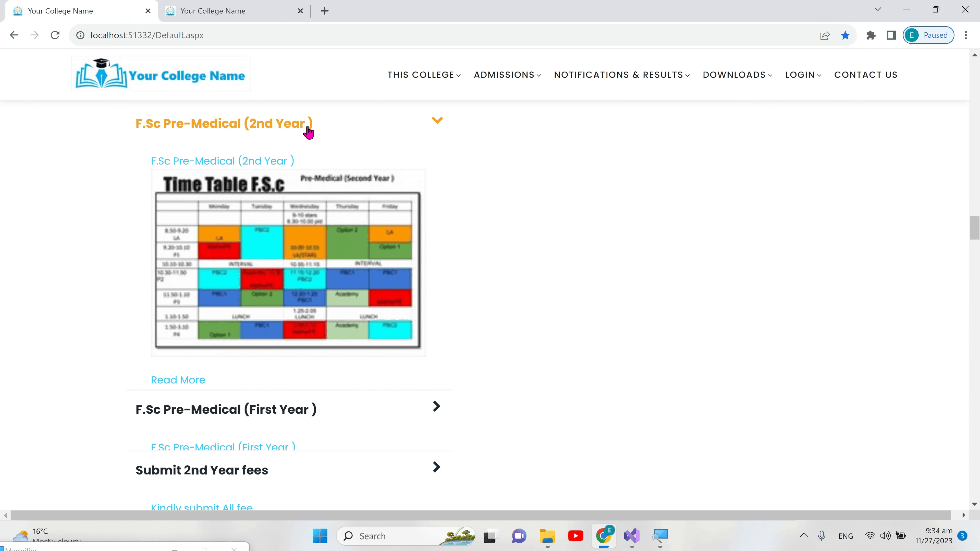
Step: Review the full "F.Sc Pre-Medical (2nd Year )" notice with its timetable, and expand the "F.Sc Pre-Medical (First Year )" notice on the home page
left_click(193, 381)
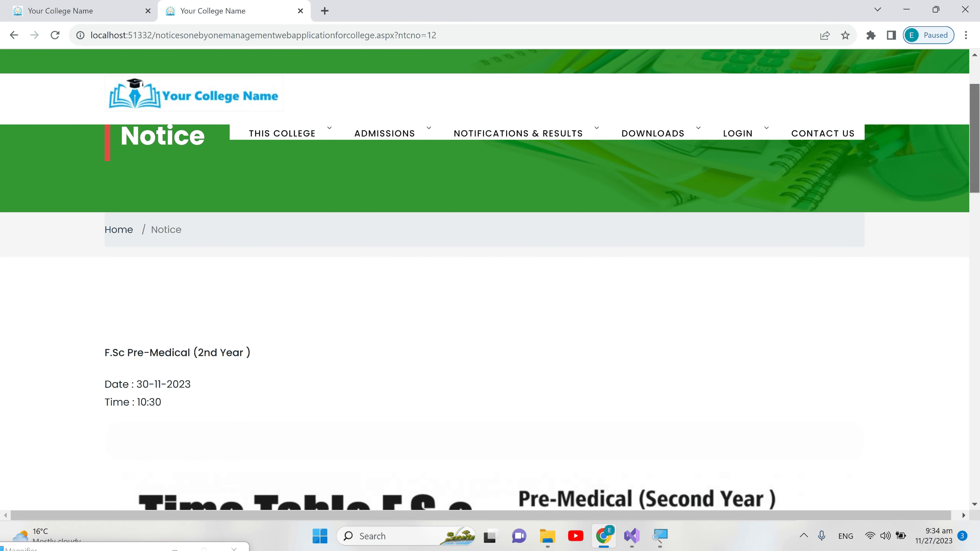
scroll(972, 304, "down", 10)
left_click_drag(972, 304, 969, 99)
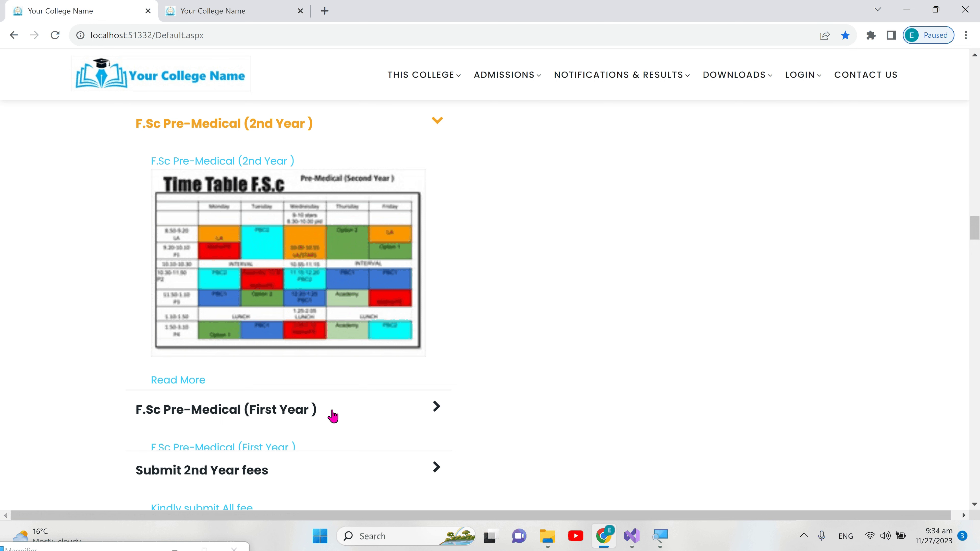
left_click(333, 416)
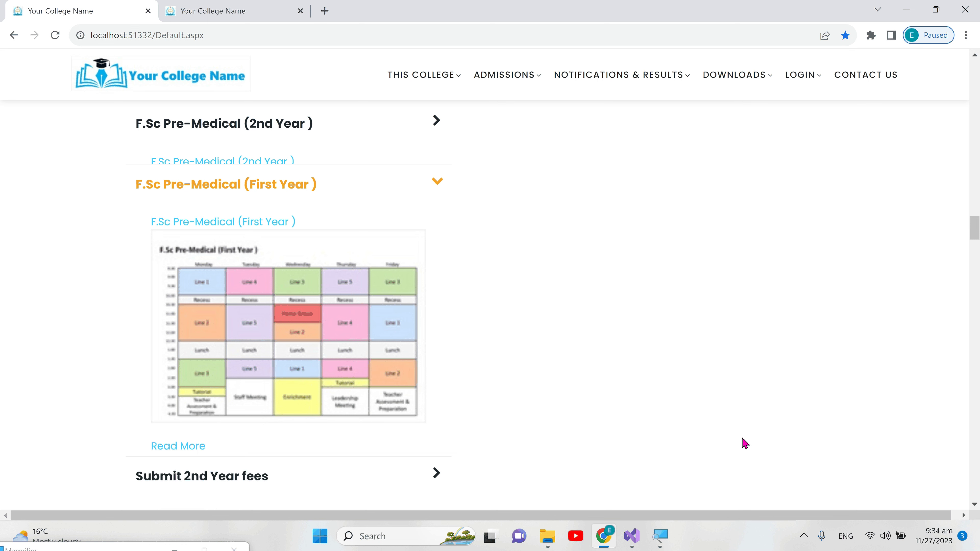
left_click(804, 538)
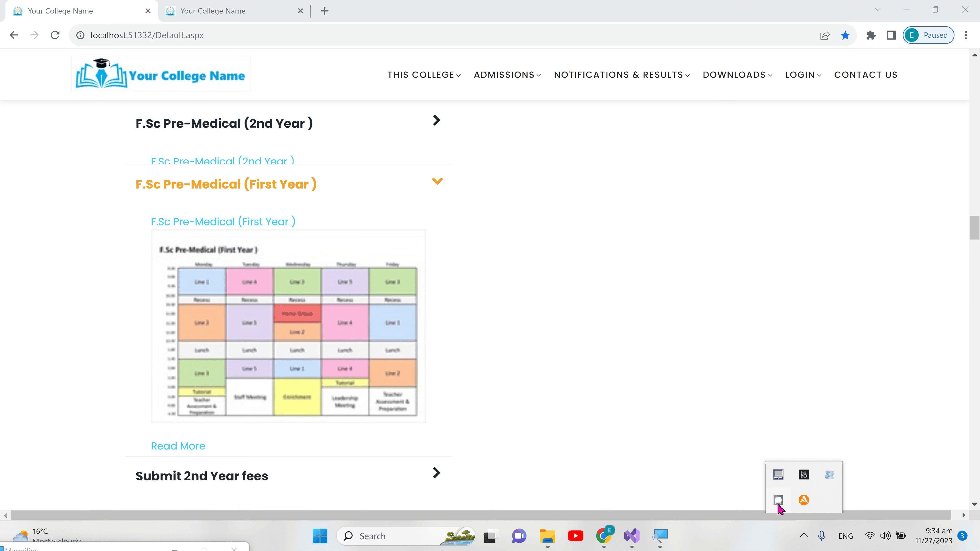
key("super+minus")
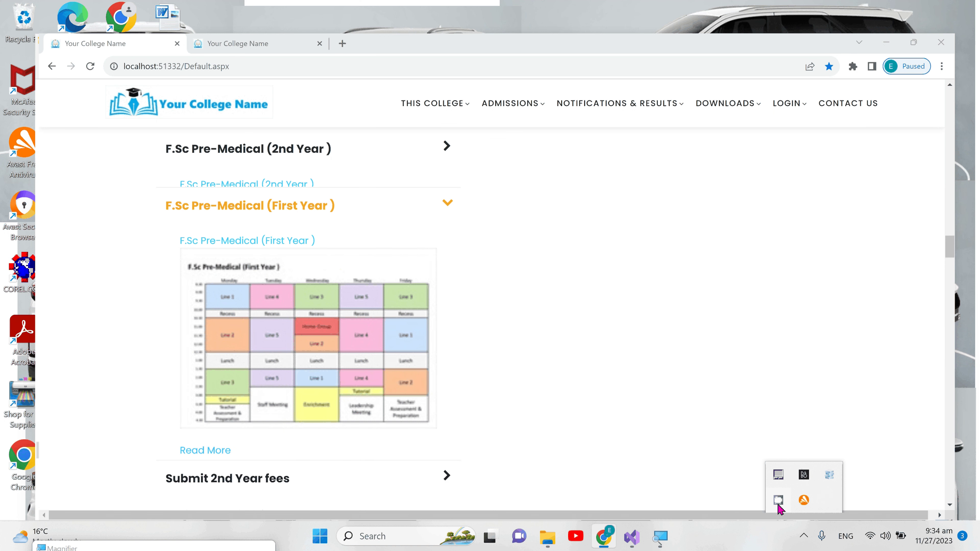